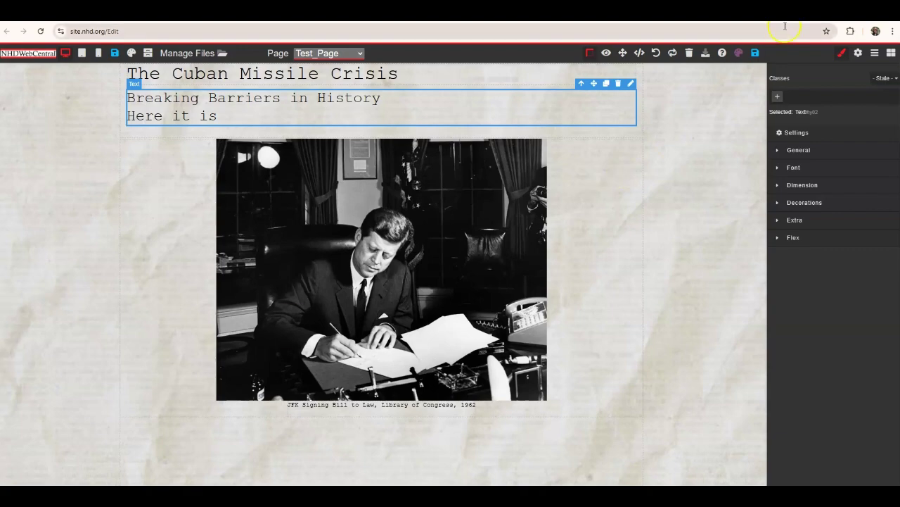
Step: View the available content blocks, and select the photo and its surrounding box to see their style options
left_click(891, 52)
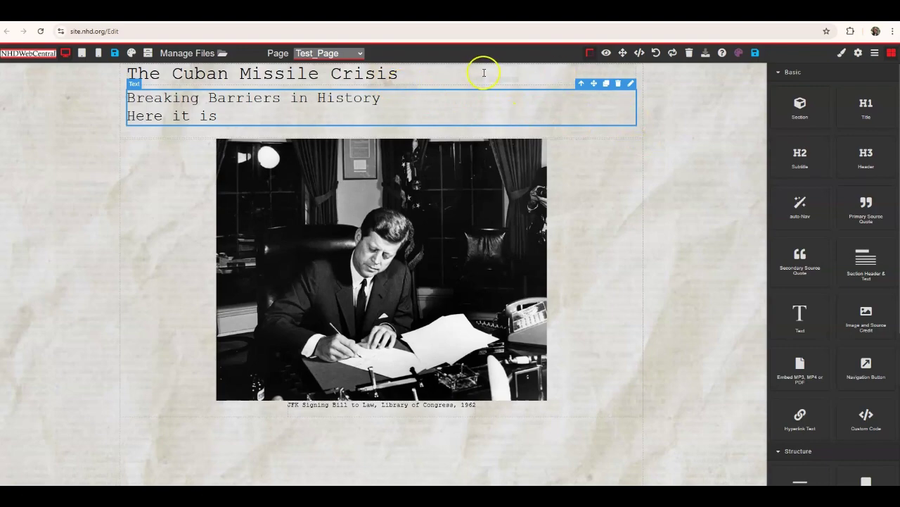
left_click(328, 388)
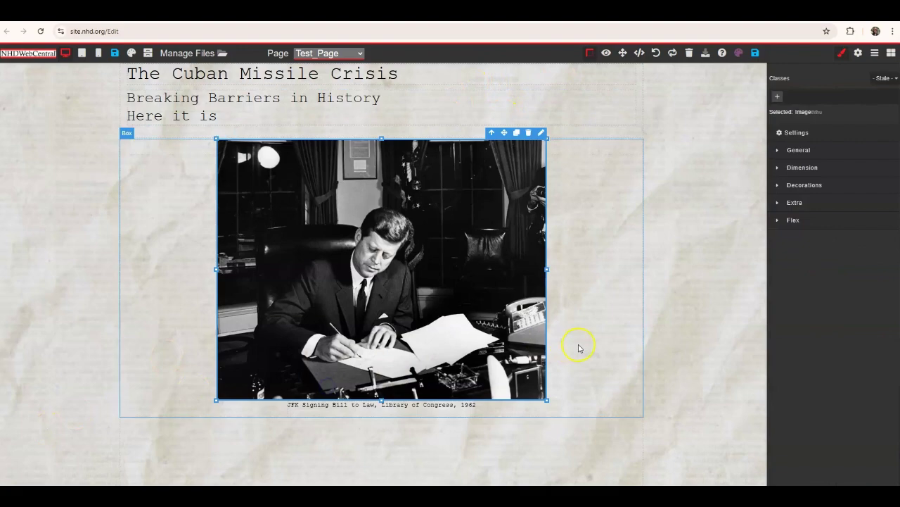
left_click(576, 348)
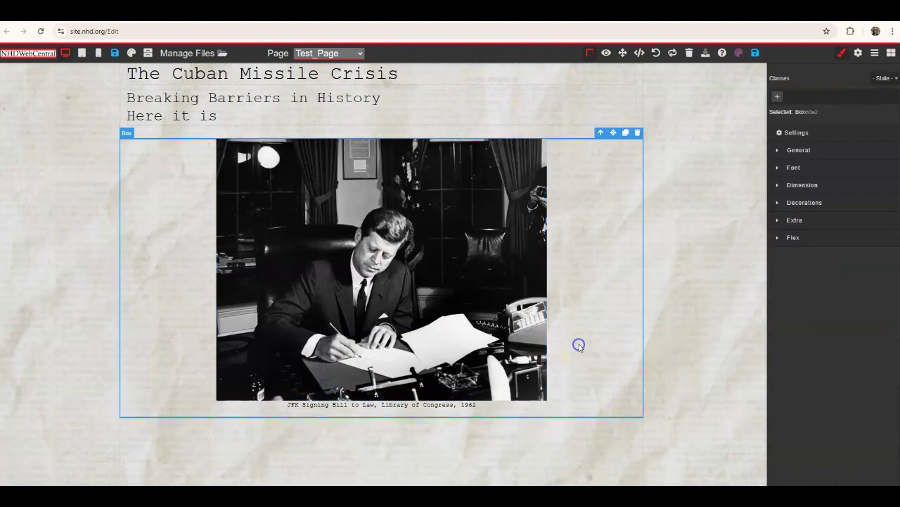
Step: Examine the font, weight, letter spacing, colour and line height options of the "Breaking Barriers in History" text
left_click(555, 106)
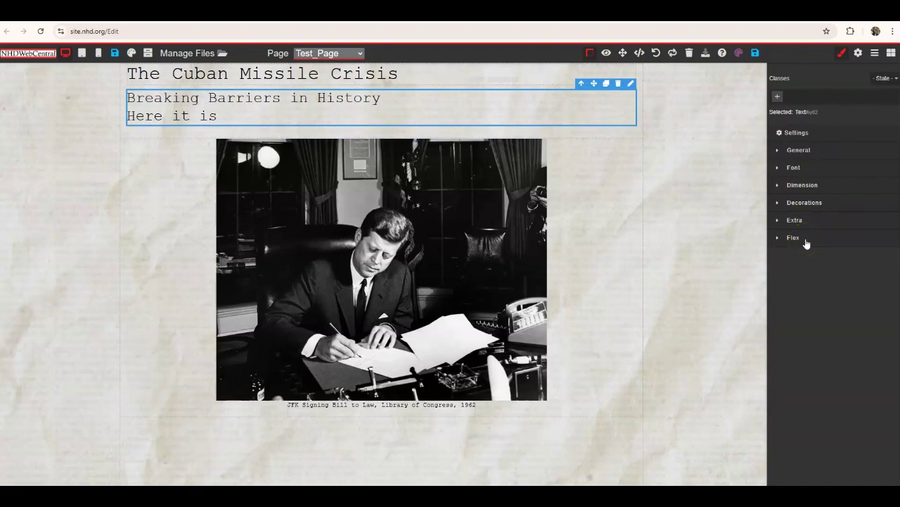
left_click(794, 168)
left_click(777, 192)
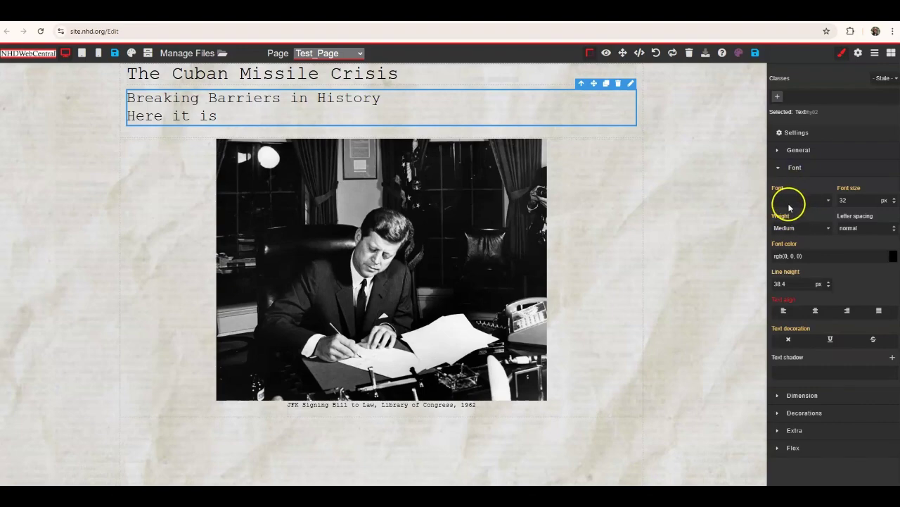
left_click(790, 204)
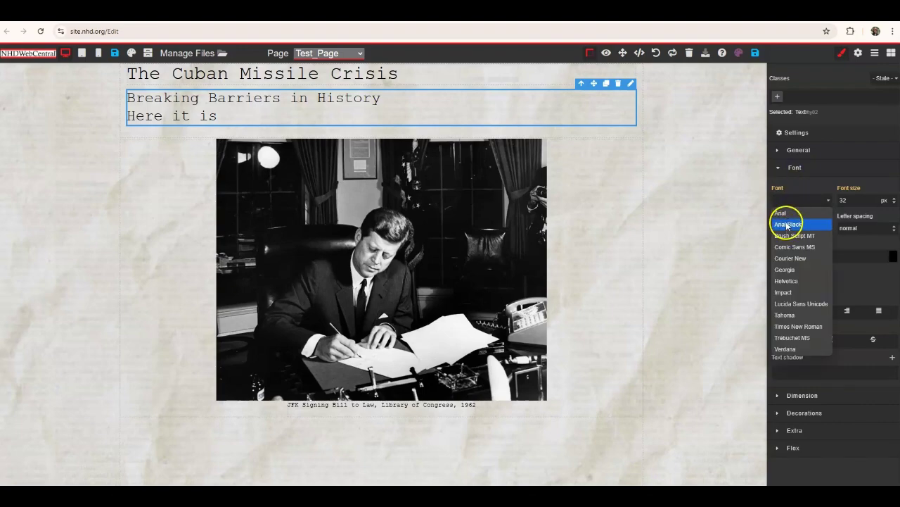
left_click(798, 206)
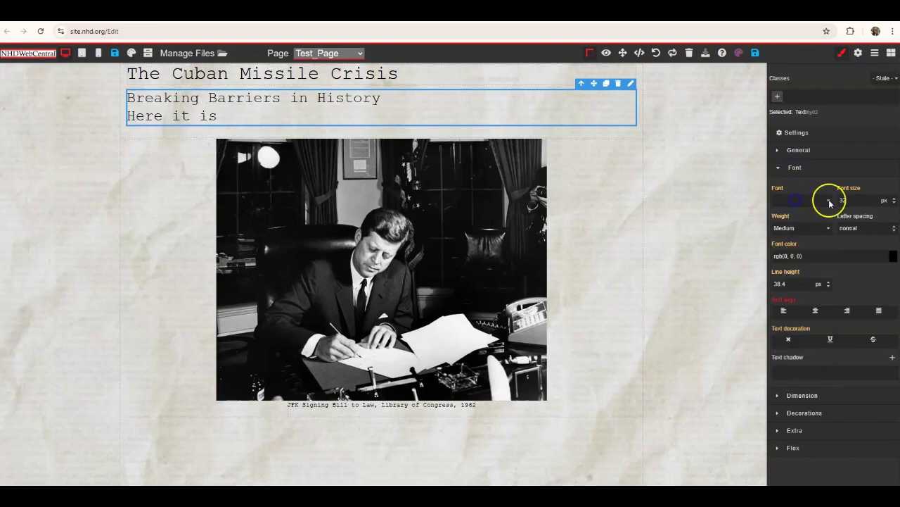
left_click(808, 230)
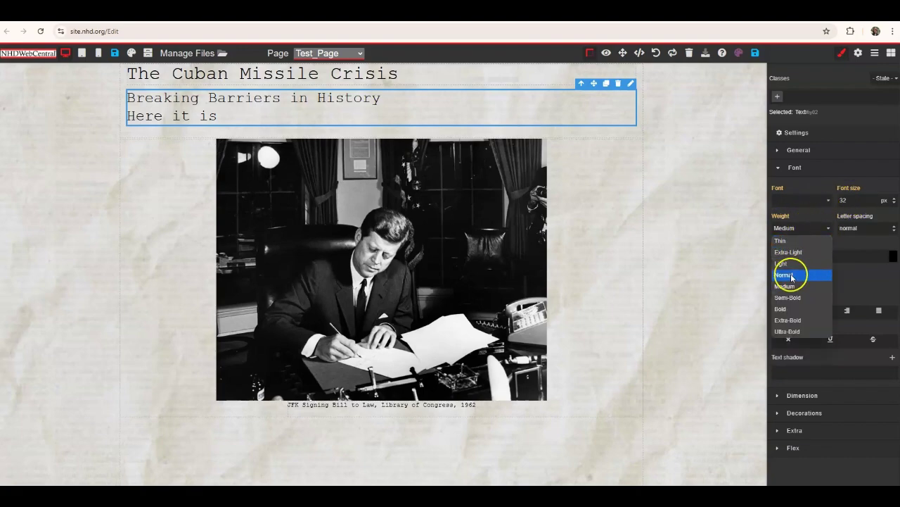
left_click(795, 230)
left_click(862, 226)
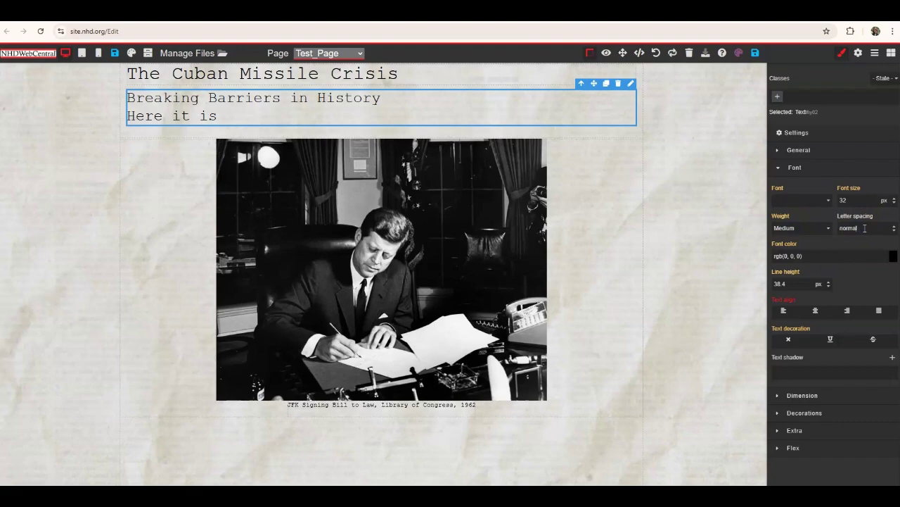
left_click(836, 260)
left_click(802, 286)
Step: Try underline and strikethrough on the "Breaking Barriers in History" text and set its decoration back to none
left_click(830, 341)
left_click(872, 339)
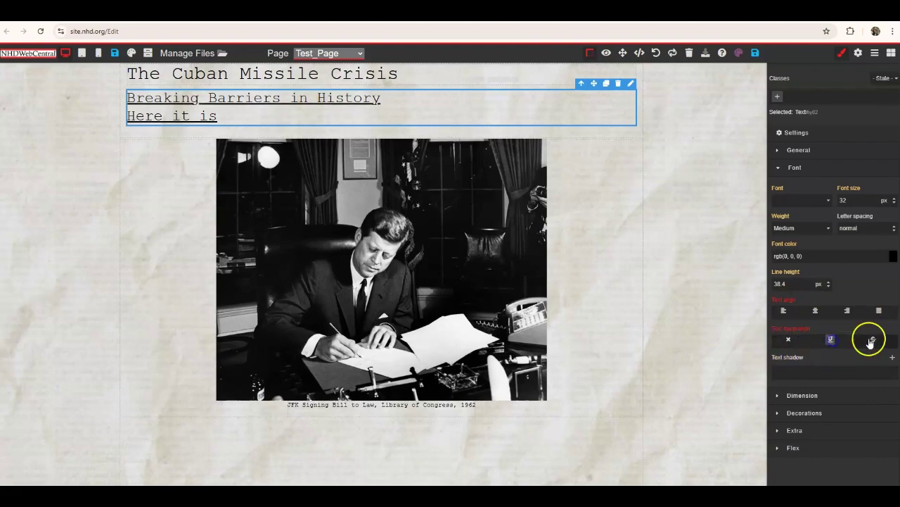
left_click(788, 339)
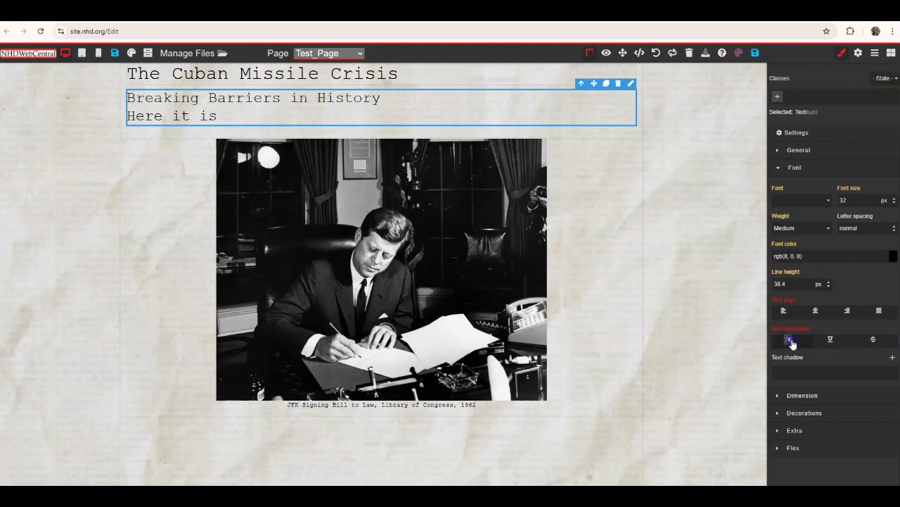
Step: Try a text shadow layer with colour #000000 on the "Breaking Barriers in History" text and remove the layer
left_click(892, 357)
left_click(878, 373)
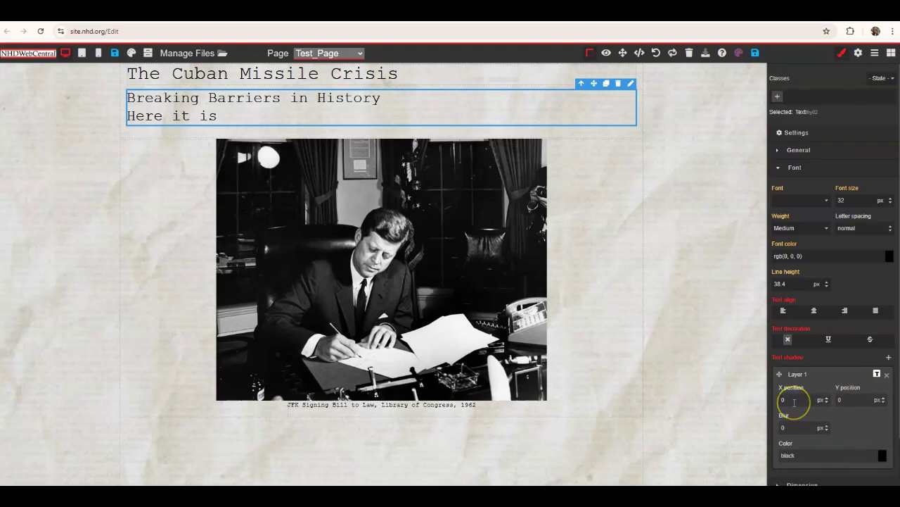
left_click(791, 428)
left_click(789, 425)
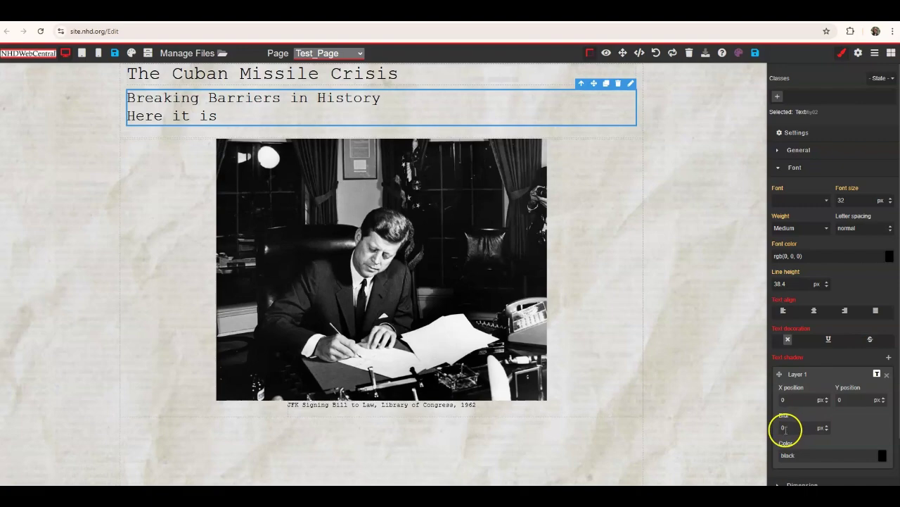
left_click(807, 454)
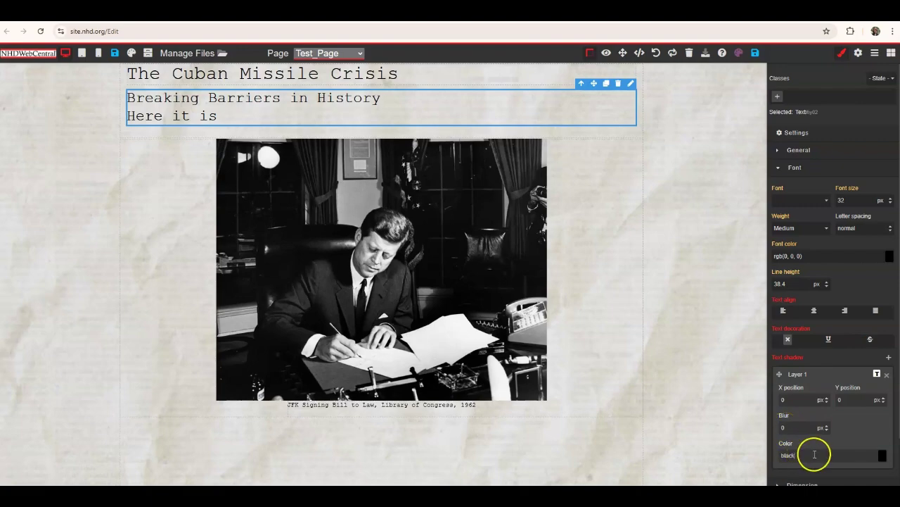
left_click(881, 457)
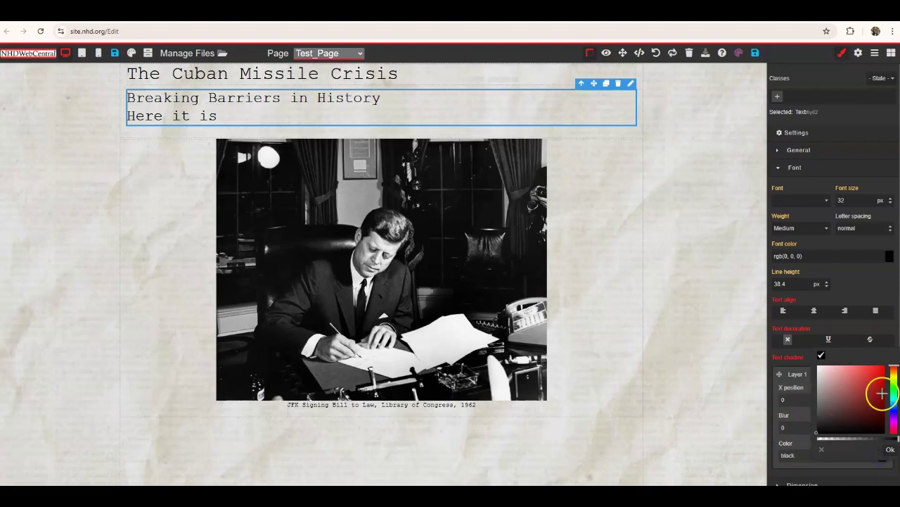
left_click(889, 449)
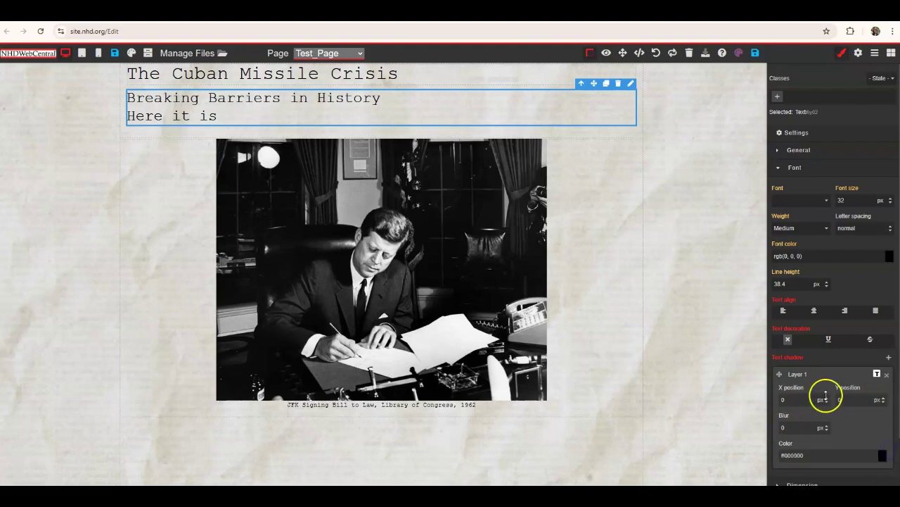
left_click(888, 375)
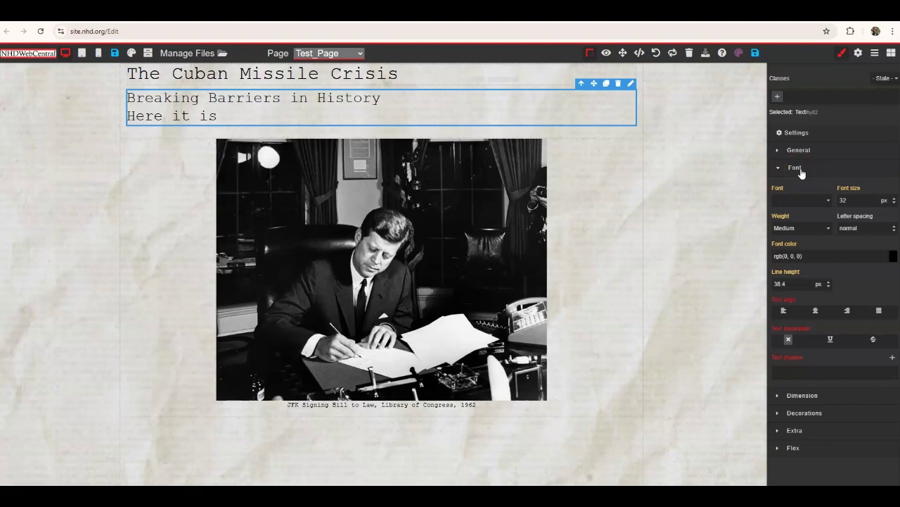
Step: Review the site theme's font, background, menu and preset settings without changing anything
left_click(738, 53)
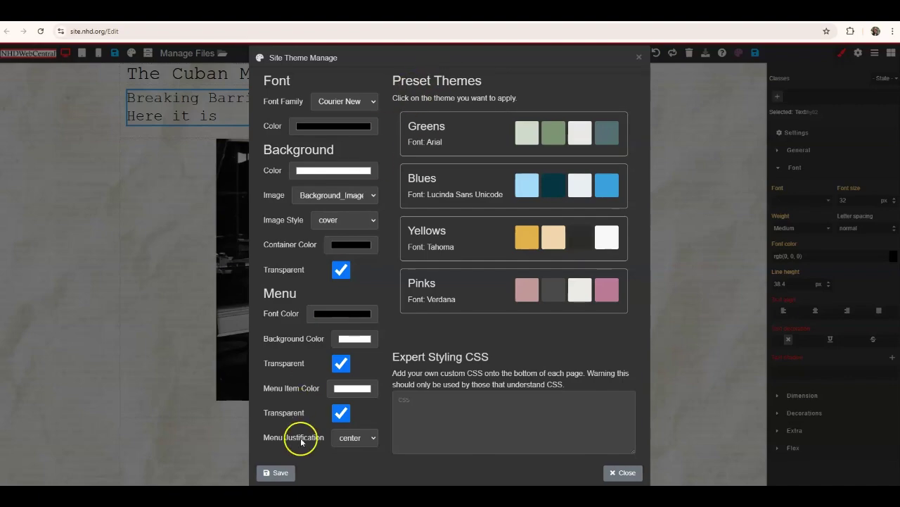
left_click(169, 297)
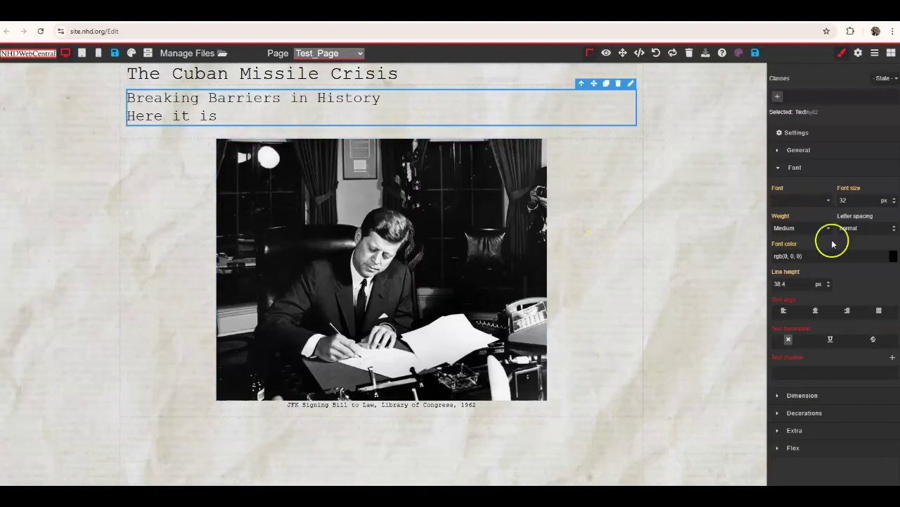
Step: Examine the General, Dimension, Decorations, Extra and Flex style options of the "Breaking Barriers in History" text
left_click(812, 171)
left_click(810, 149)
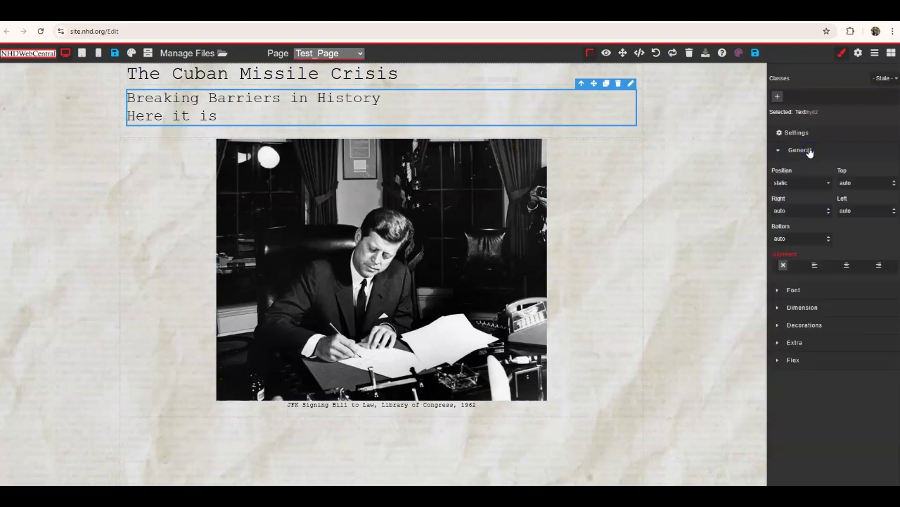
left_click(809, 151)
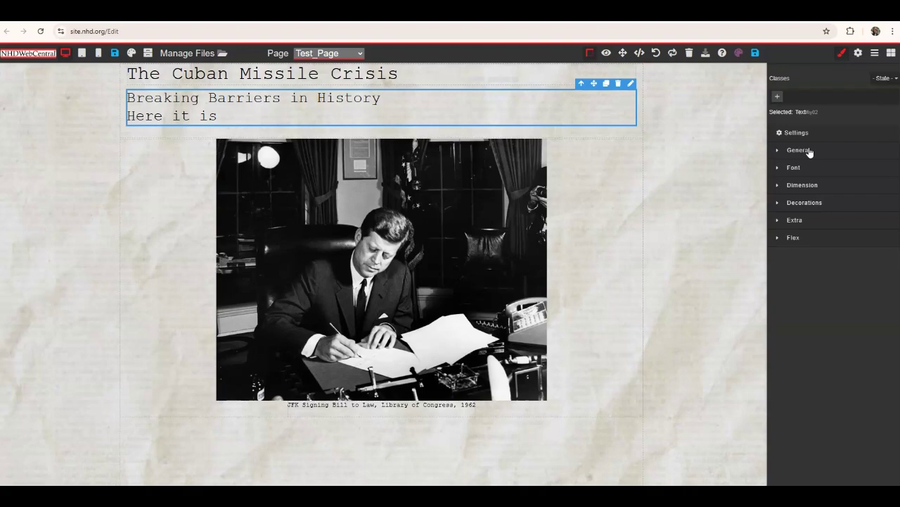
left_click(809, 151)
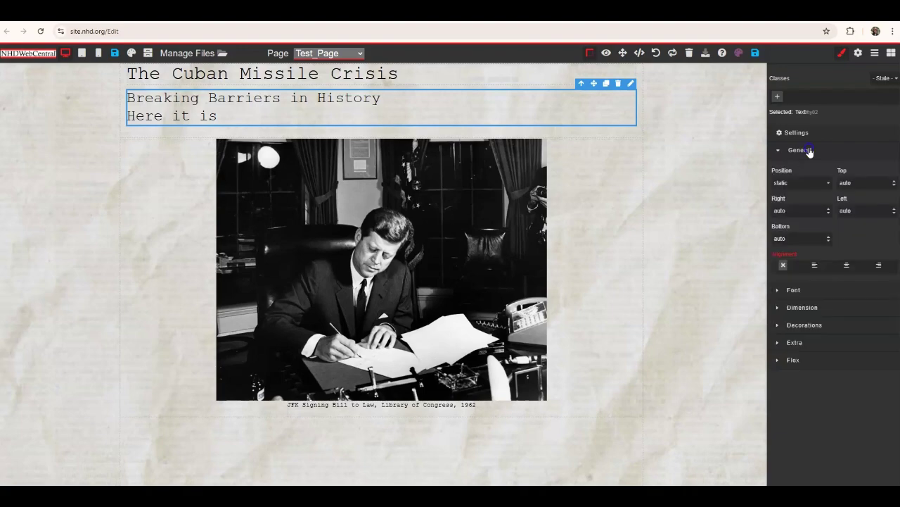
left_click(809, 151)
left_click(811, 187)
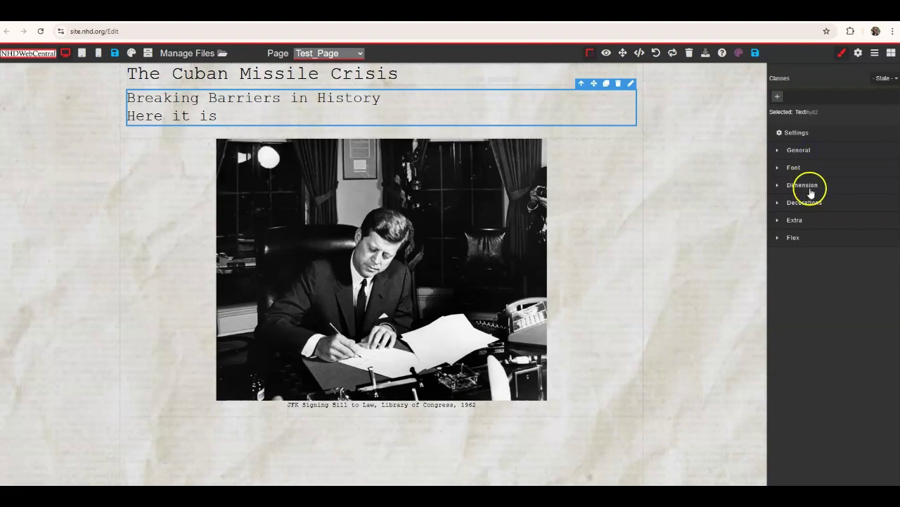
left_click(810, 187)
left_click(811, 204)
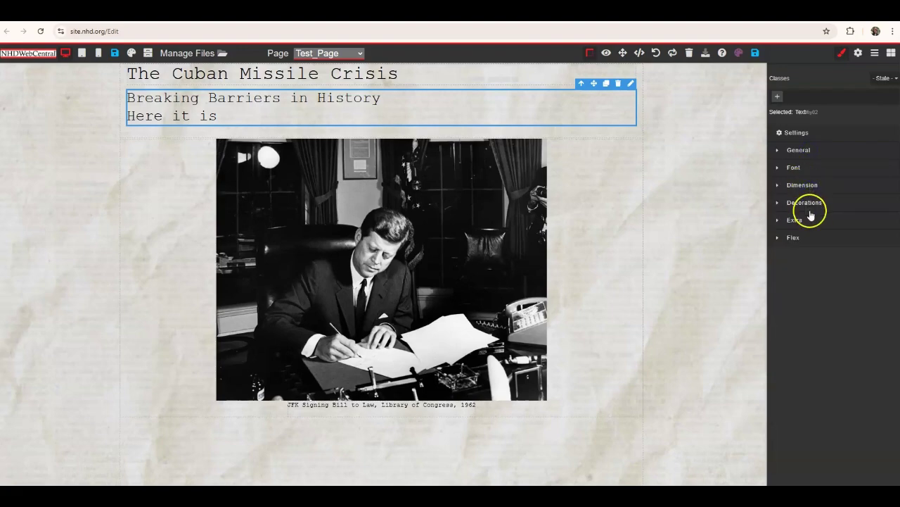
left_click(813, 205)
left_click(810, 220)
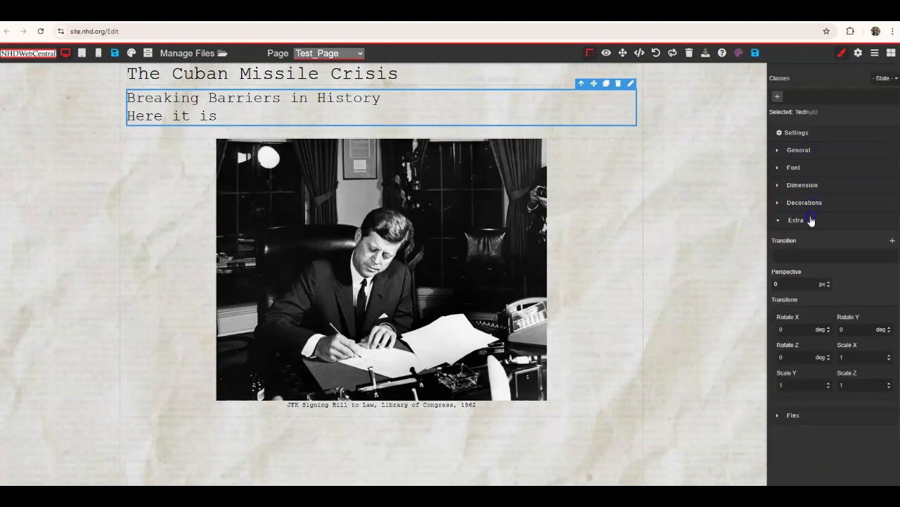
left_click(812, 221)
left_click(809, 239)
left_click(809, 240)
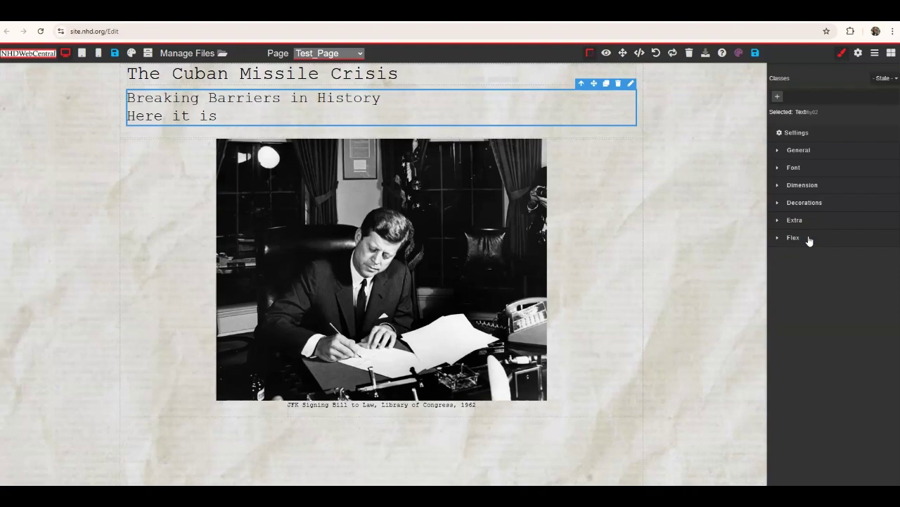
Step: Select the box around the photo and examine its Flex options and its general display and position choices
left_click(583, 199)
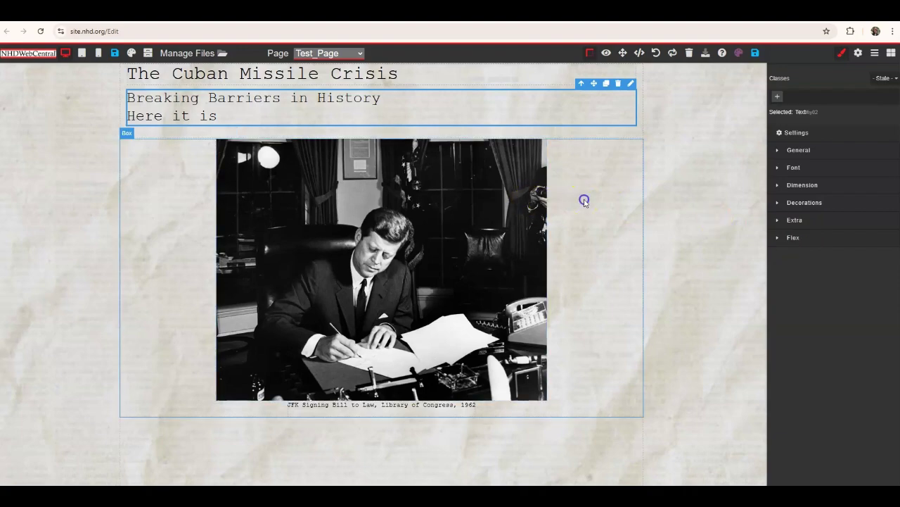
left_click(791, 240)
left_click(789, 239)
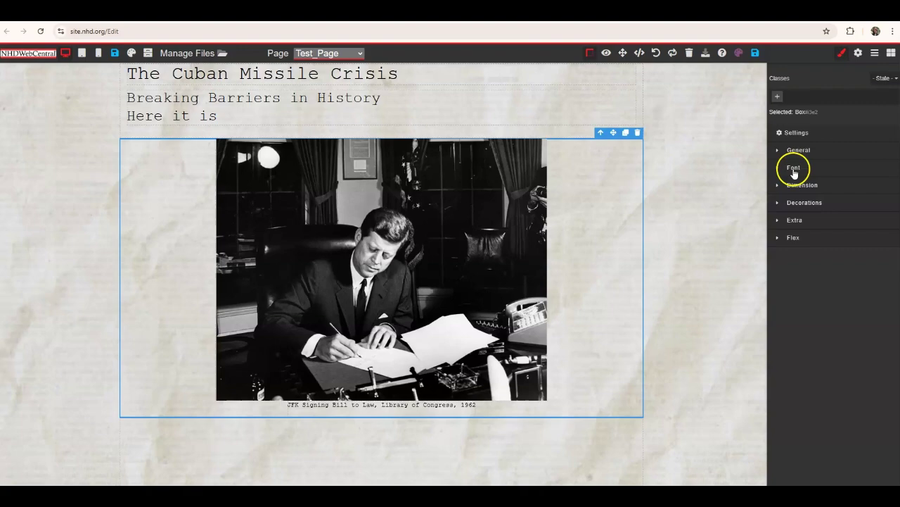
left_click(811, 150)
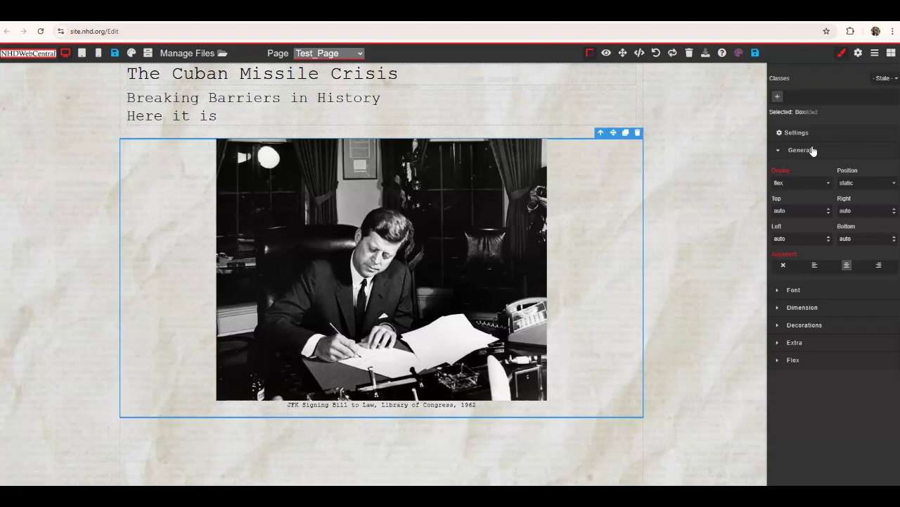
left_click(816, 185)
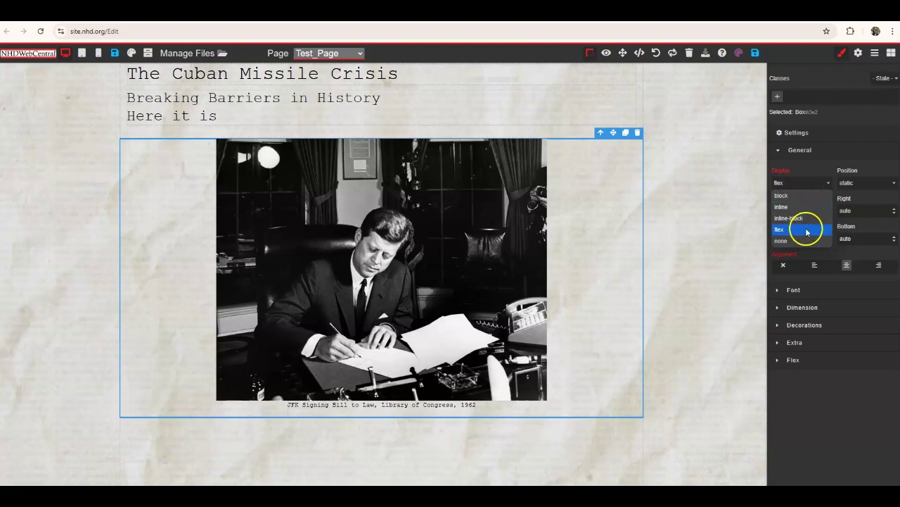
left_click(870, 186)
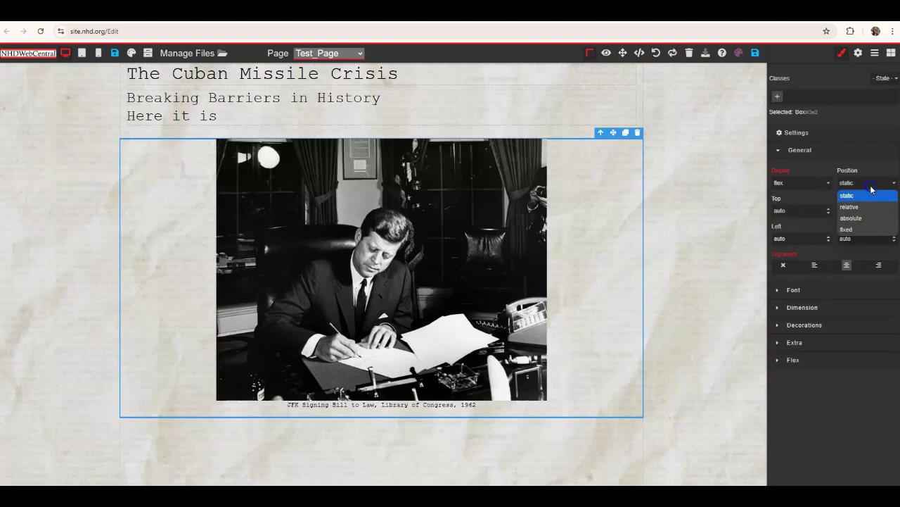
left_click(802, 203)
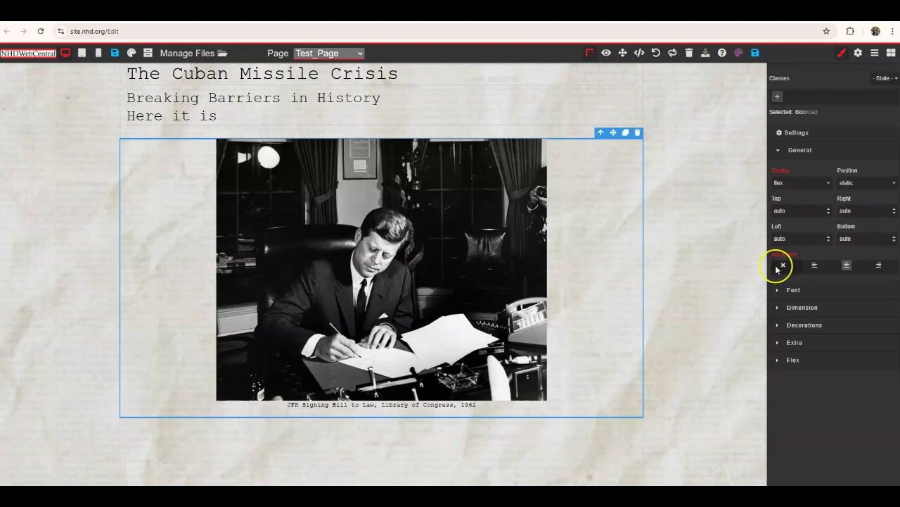
Step: Try the none, left and center alignments on the photo's box and set its alignment to right
left_click(815, 265)
left_click(878, 265)
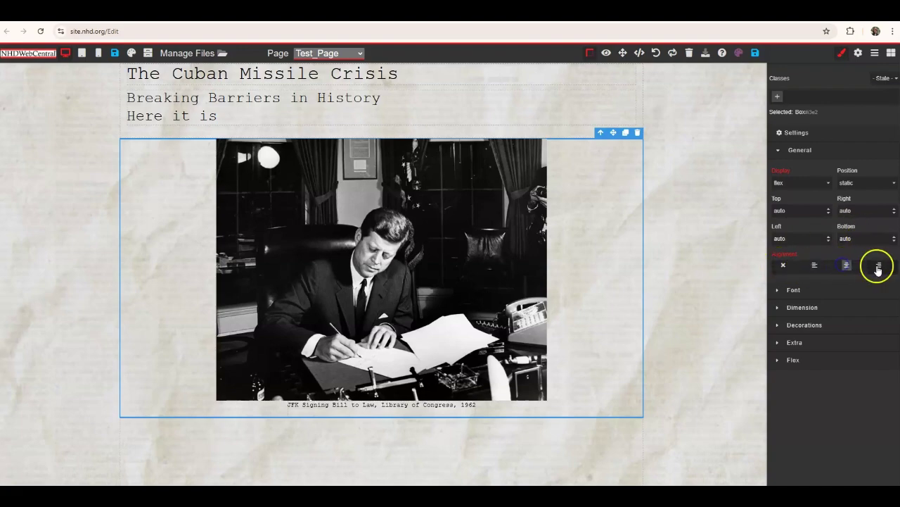
left_click(783, 265)
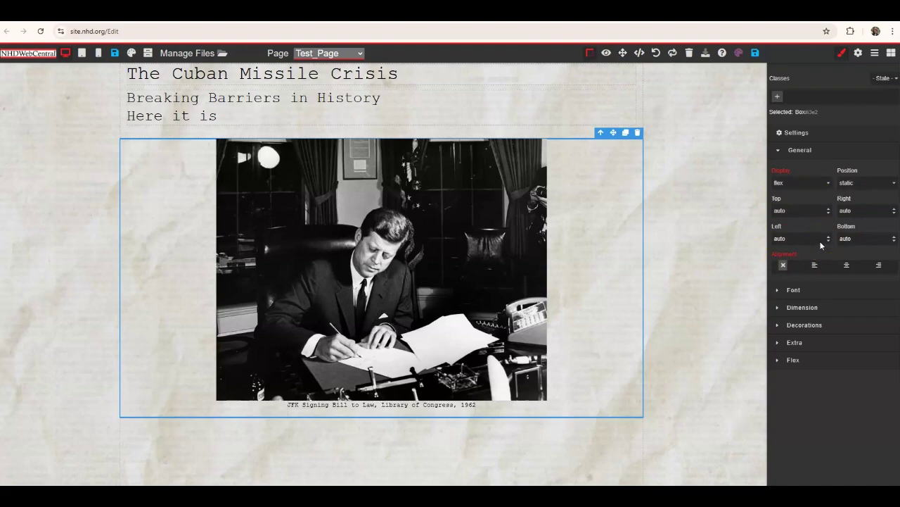
left_click(814, 264)
left_click(846, 265)
left_click(879, 265)
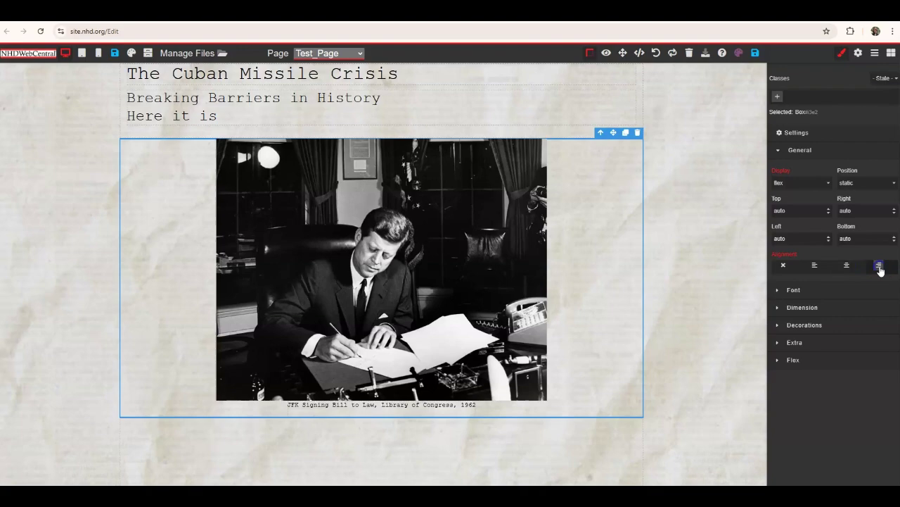
Step: Try the left, center and right alignments on the "Breaking Barriers in History" text
left_click(460, 115)
left_click(816, 266)
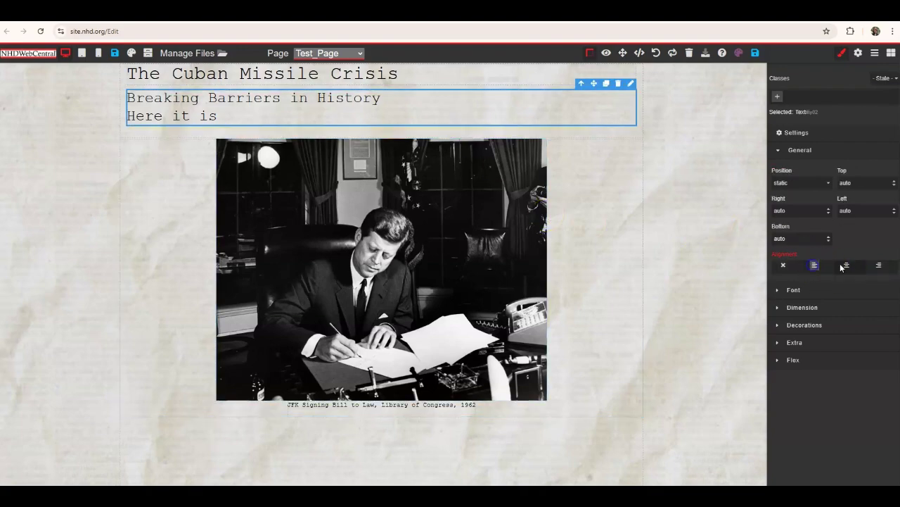
left_click(847, 265)
left_click(879, 267)
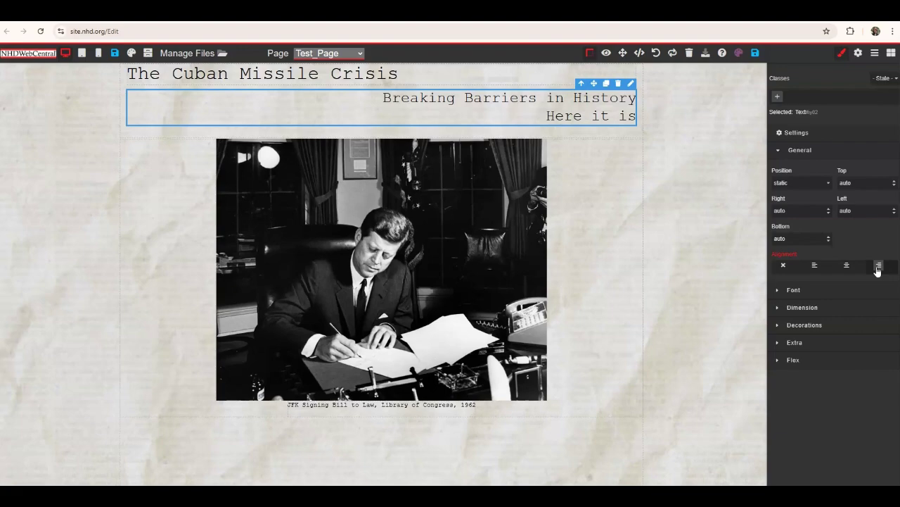
left_click(878, 268)
left_click(798, 151)
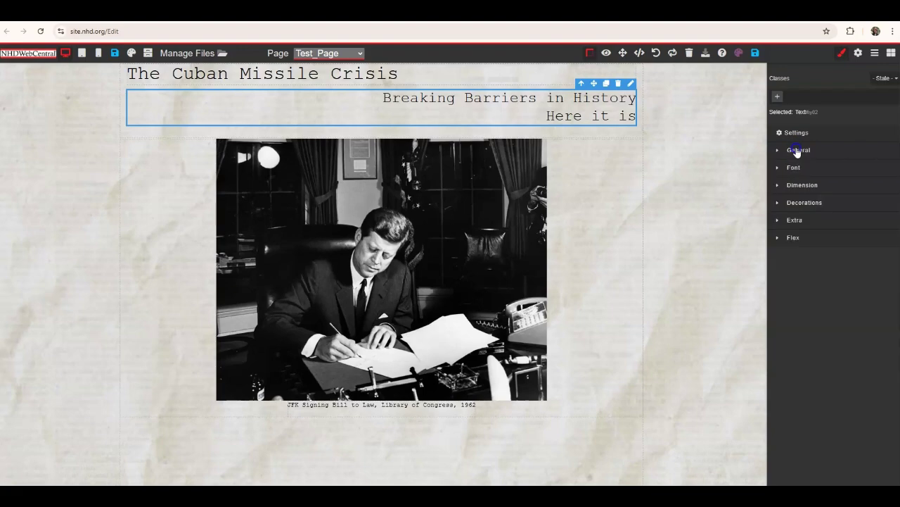
Step: Center-align the "The Cuban Missile Crisis" title and the "Breaking Barriers in History" text below it
left_click(793, 187)
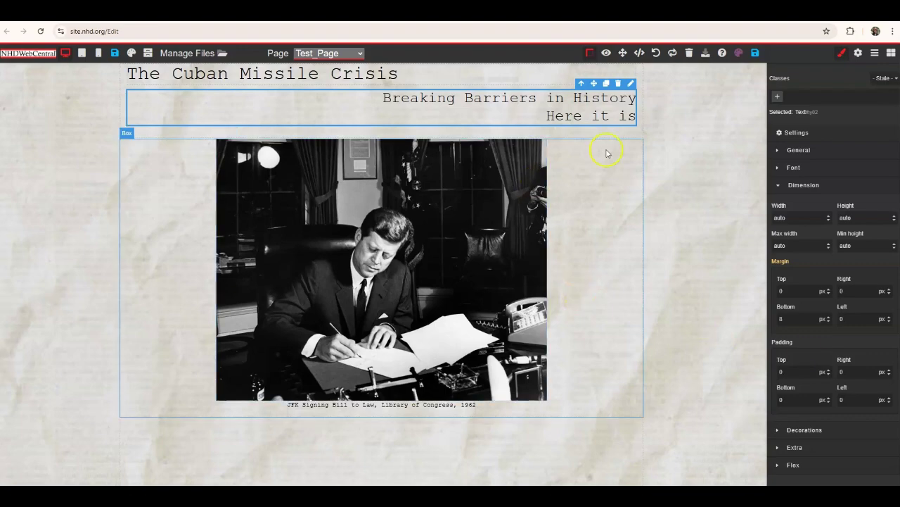
left_click(406, 77)
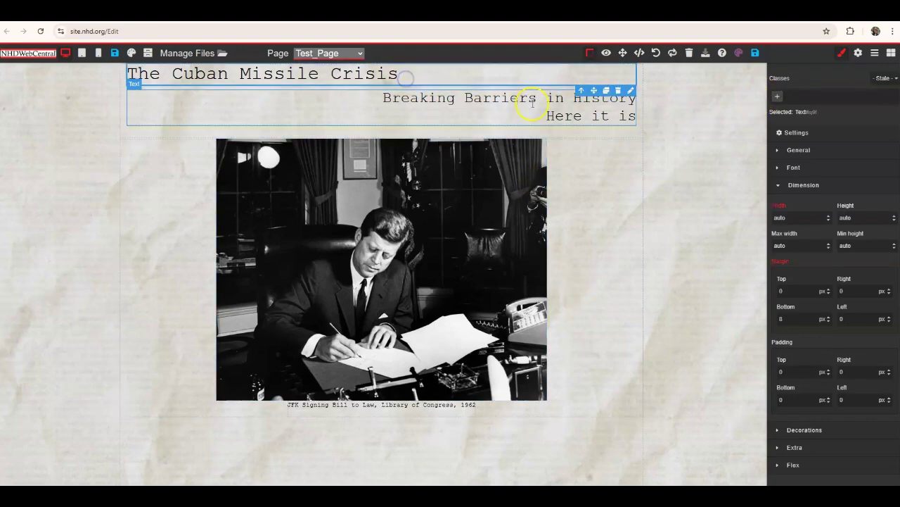
left_click(810, 187)
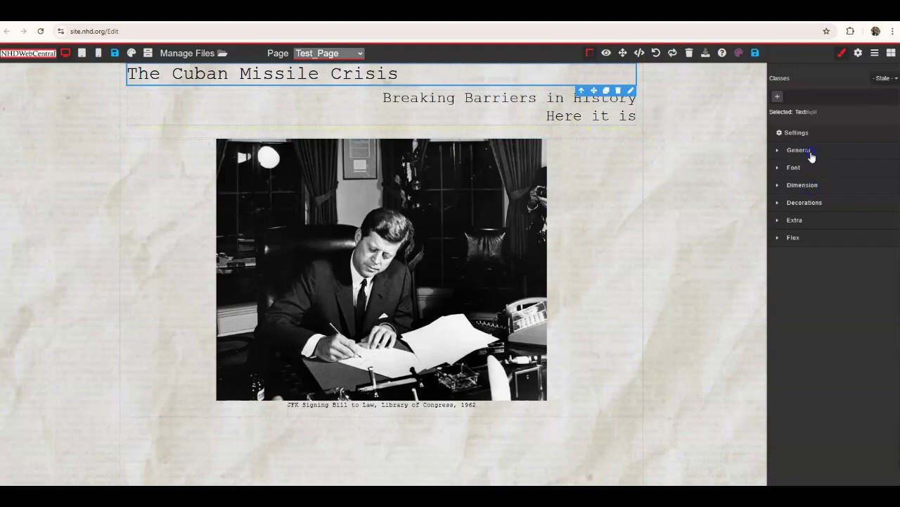
left_click(807, 151)
left_click(846, 264)
left_click(566, 114)
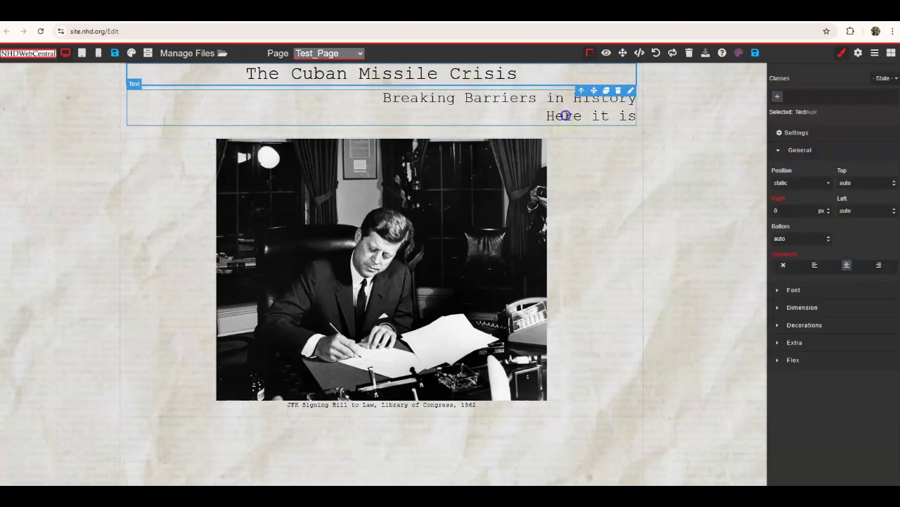
left_click(847, 265)
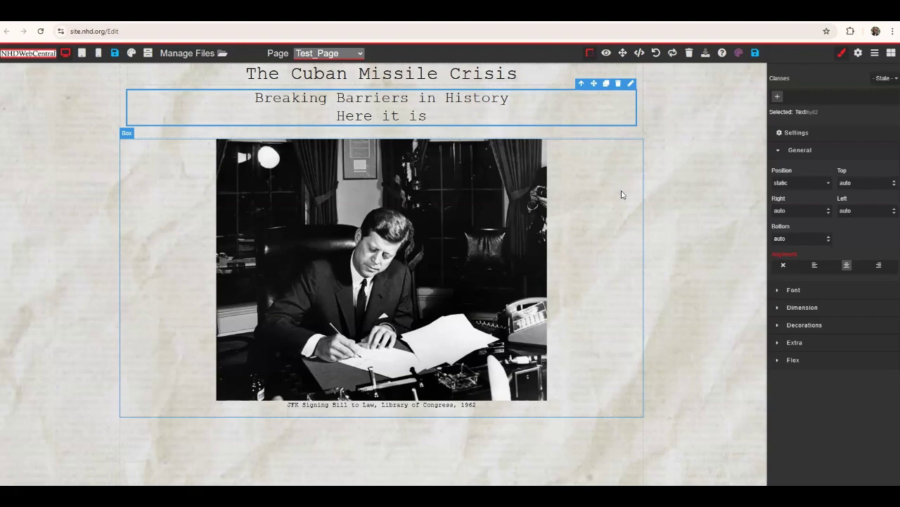
Step: Try margins of 45 px on all four sides of the "Breaking Barriers in History" text
left_click(798, 150)
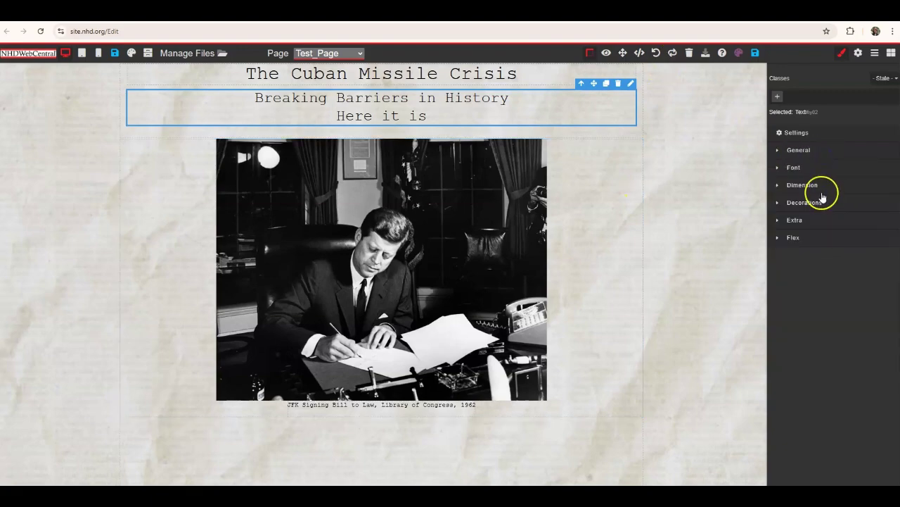
left_click(809, 185)
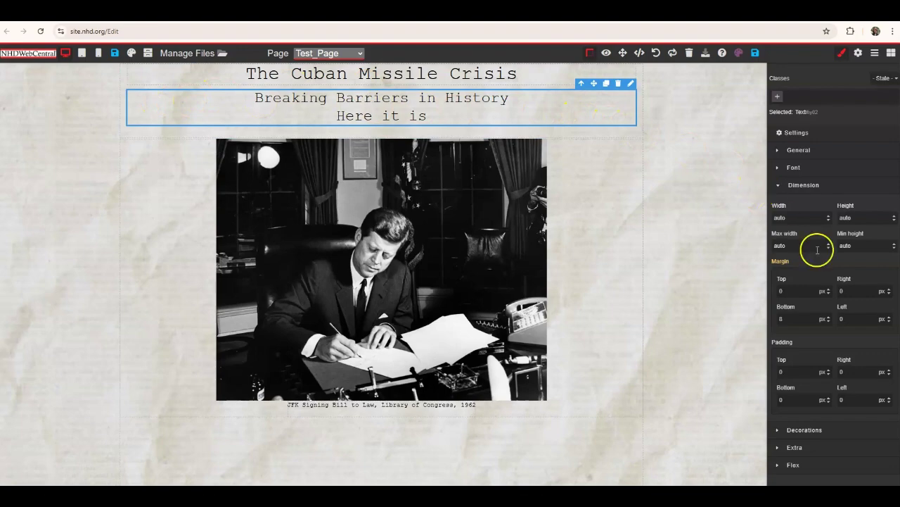
left_click_drag(793, 289, 771, 295)
type("45")
left_click(777, 290)
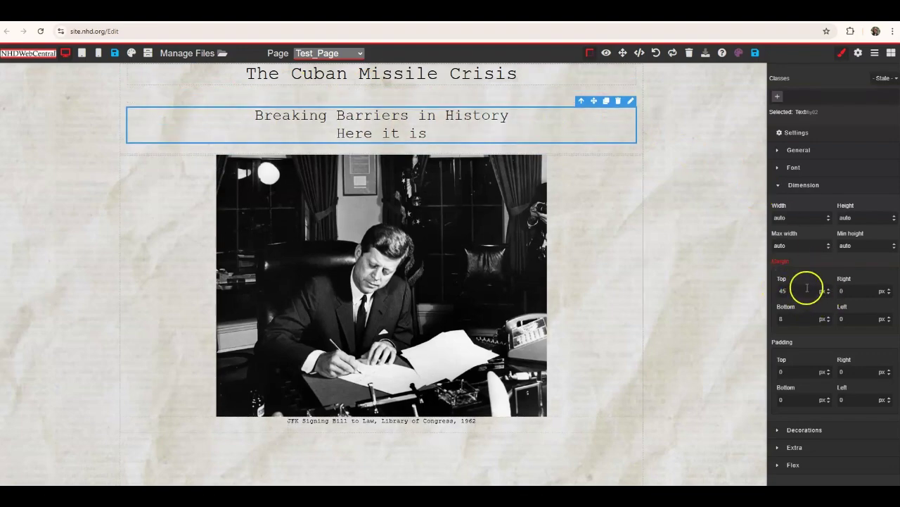
left_click_drag(853, 290, 819, 296)
type("45")
left_click(842, 329)
type("45")
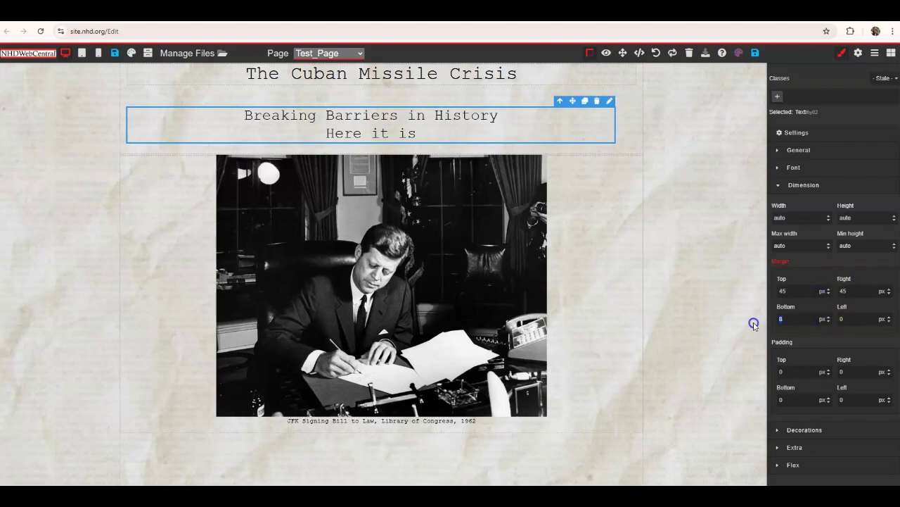
left_click(853, 318)
type("45")
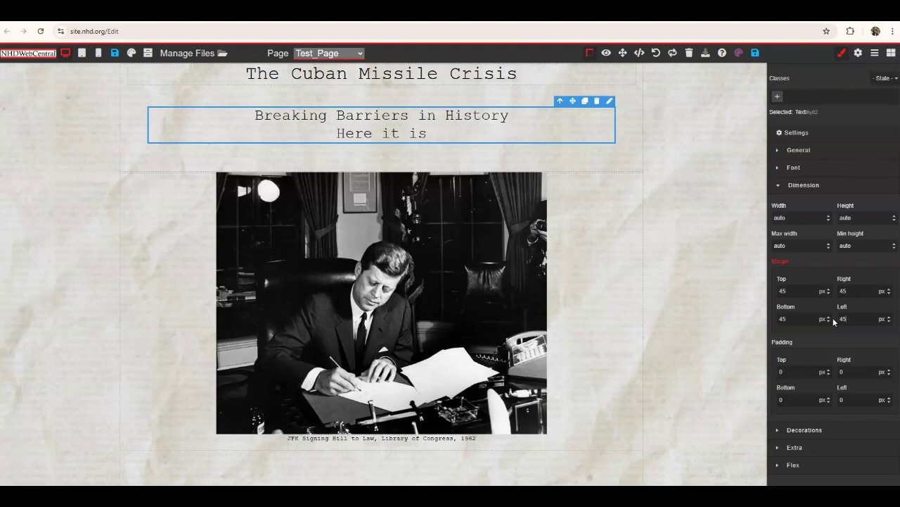
Step: Try padding of 45 px on all four sides of the "Breaking Barriers in History" text
left_click(802, 284)
left_click(806, 312)
left_click(793, 373)
type("45")
double_click(844, 373)
type("45")
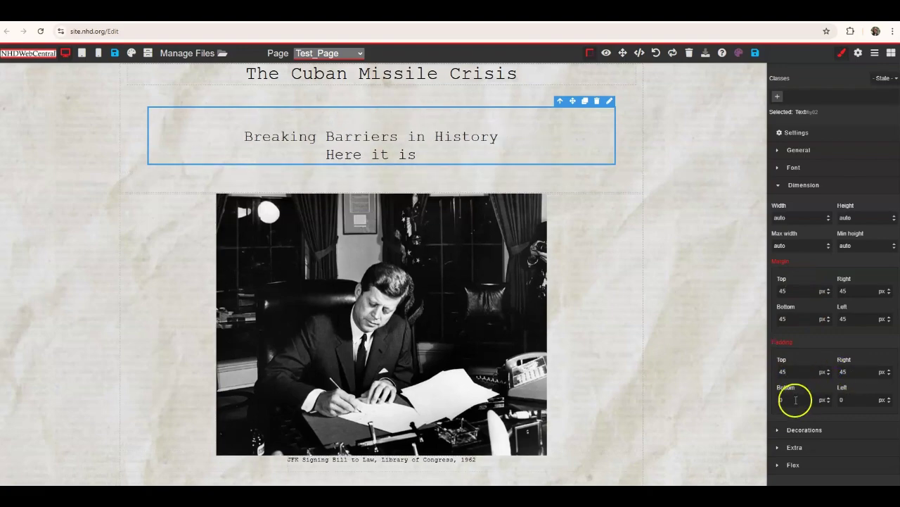
left_click_drag(791, 399, 767, 406)
type("45")
double_click(844, 400)
type("45")
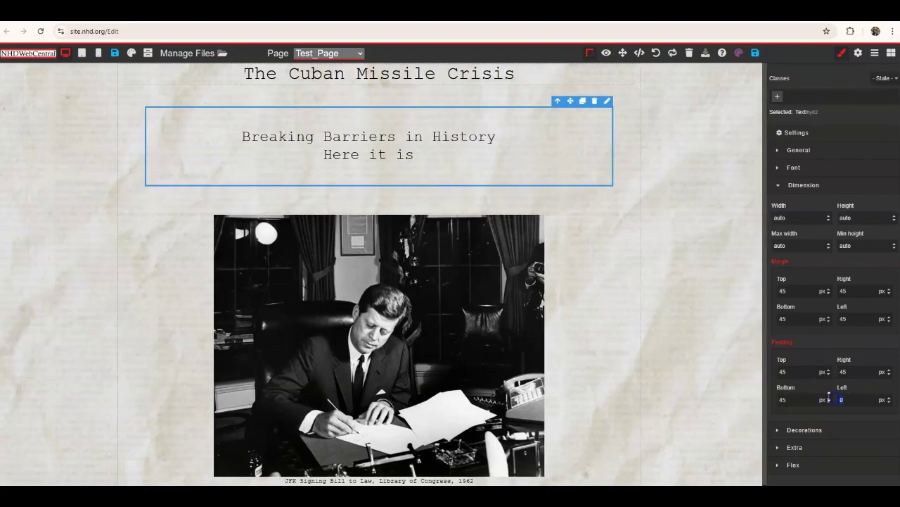
key("Return")
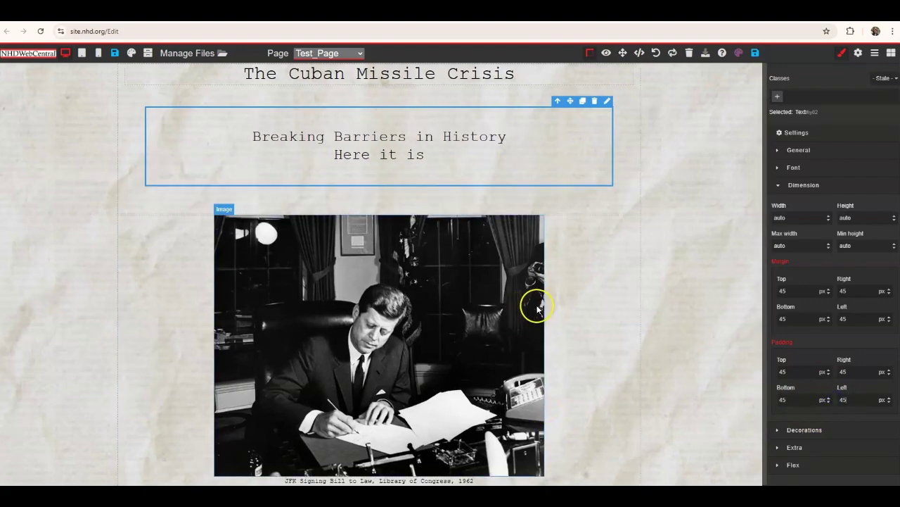
Step: Try a top padding of 45 px on the box around the photo
left_click(573, 272)
double_click(782, 372)
type("45")
key("Return")
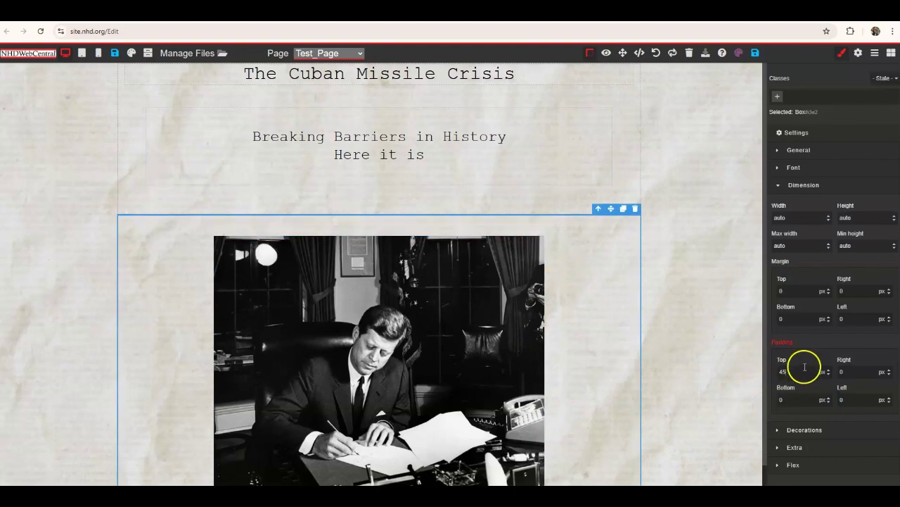
Step: Try right, bottom and left padding of 45 px on the photo's box
double_click(871, 371)
type("45")
left_click(823, 399)
left_click(790, 399)
type("12")
left_click(838, 407)
key("BackSpace")
key("BackSpace")
type("45")
left_click(840, 399)
type("45")
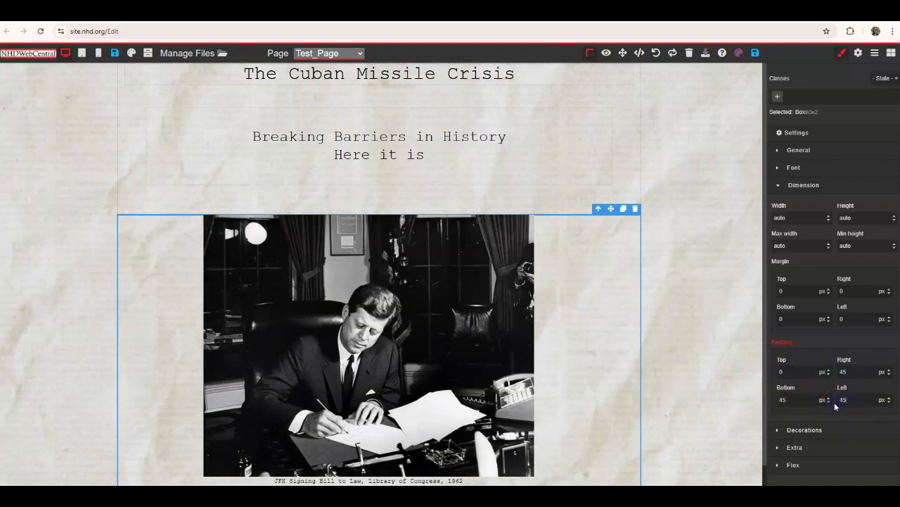
scroll(666, 325, "down", 1)
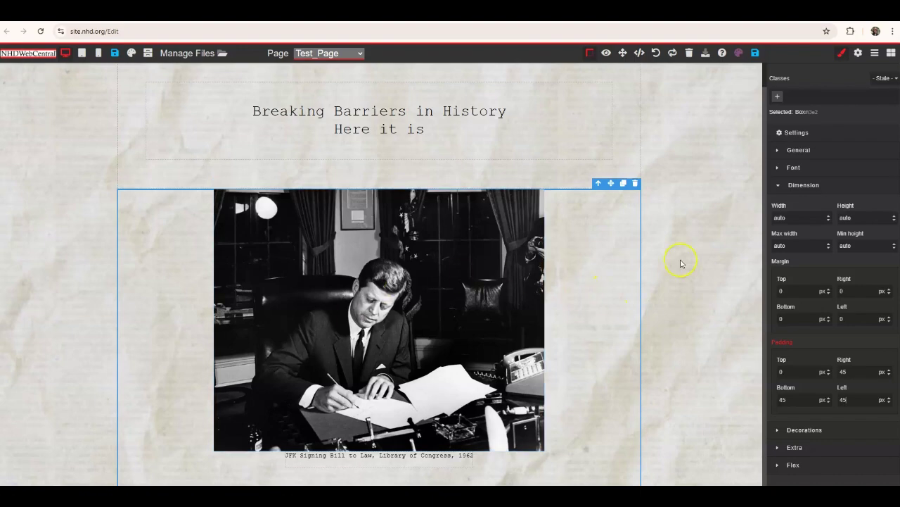
left_click(830, 188)
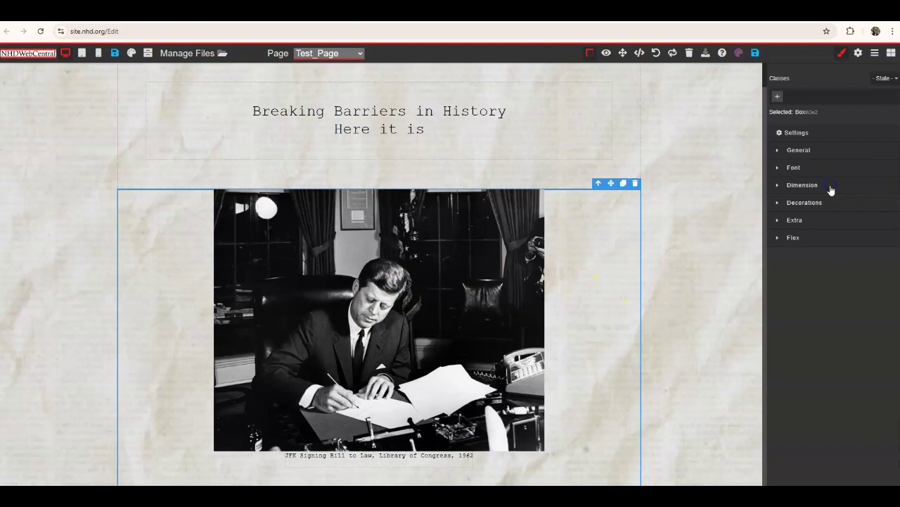
Step: Undo the padding and margin changes to the photo's box and the subtitle text, and redo the last two undone steps
scroll(653, 143, "up", 1)
left_click(655, 54)
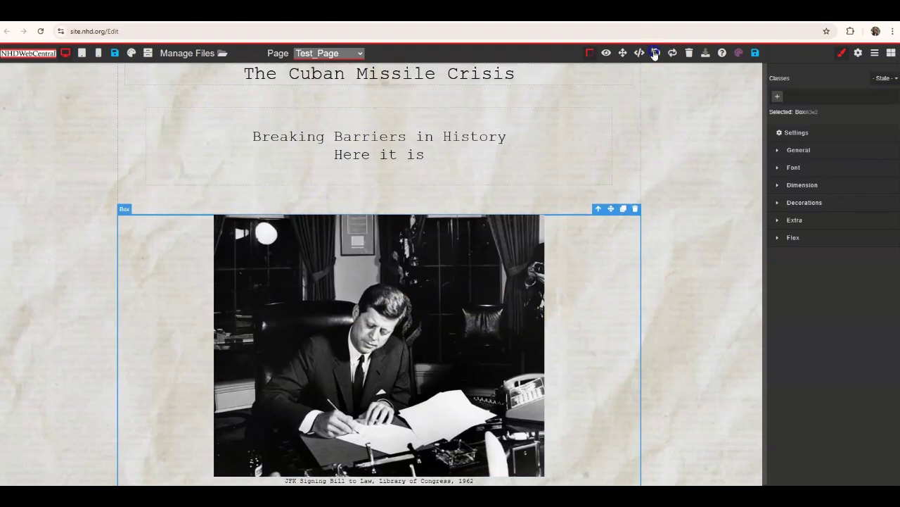
left_click(655, 54)
left_click(655, 54)
left_click(655, 53)
left_click(655, 54)
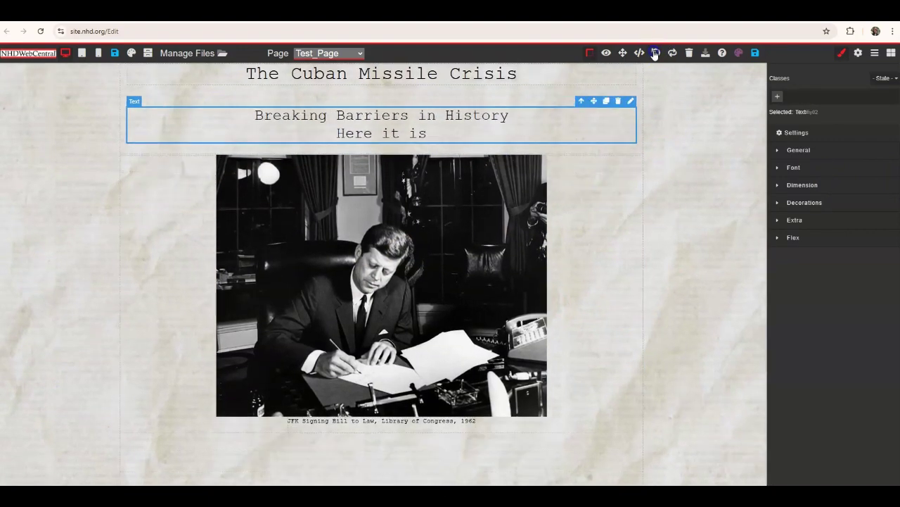
left_click(655, 53)
left_click(655, 53)
left_click(655, 53)
left_click(672, 54)
left_click(674, 56)
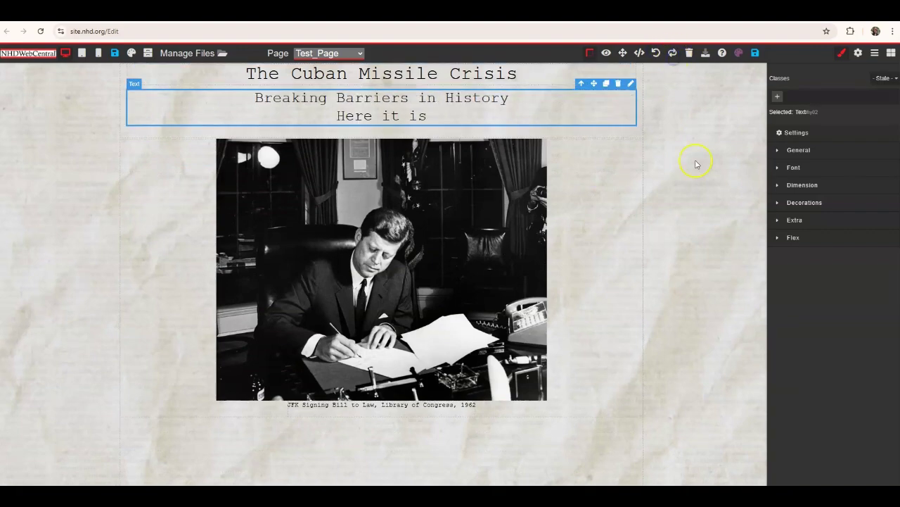
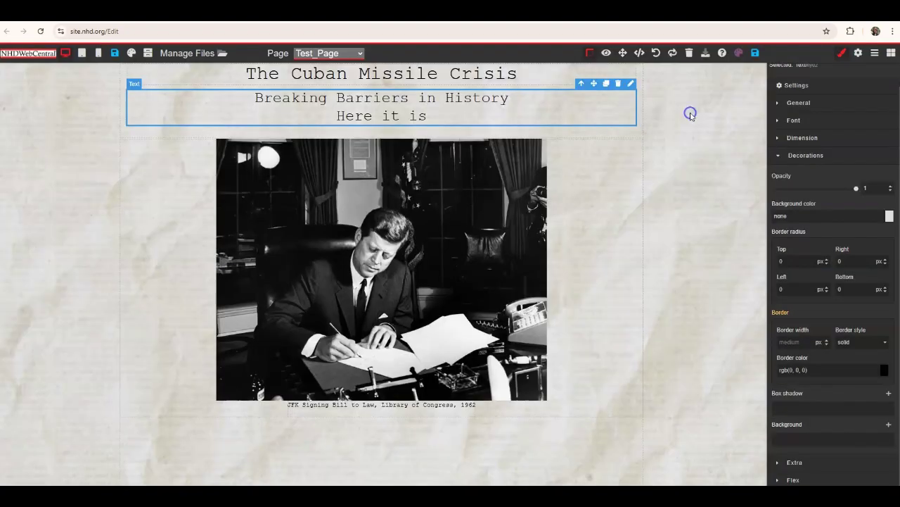
Step: Set the opacity of the "Breaking Barriers in History" text to 1 and its background color to #e63535
left_click(690, 115)
left_click_drag(856, 188, 873, 194)
left_click(889, 216)
mouse_move(824, 247)
left_mouse_down()
mouse_move(848, 255)
mouse_move(870, 247)
left_mouse_up()
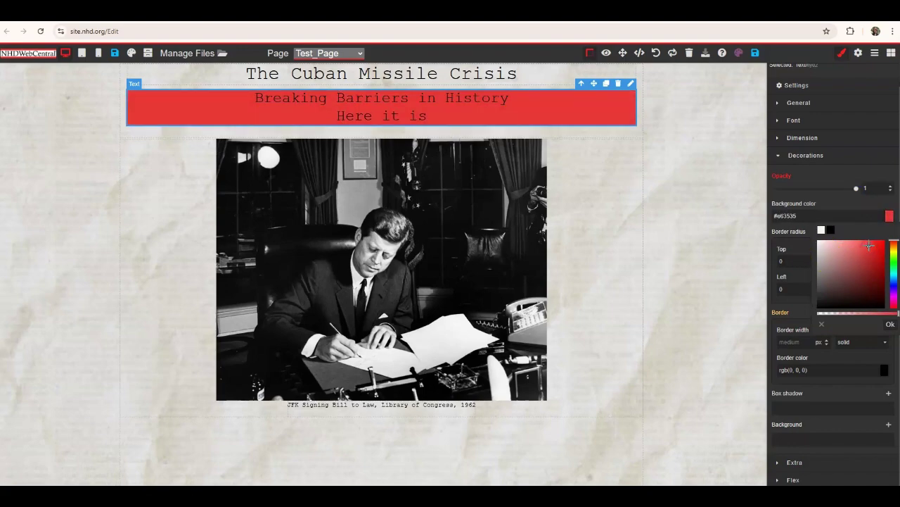
left_click(891, 324)
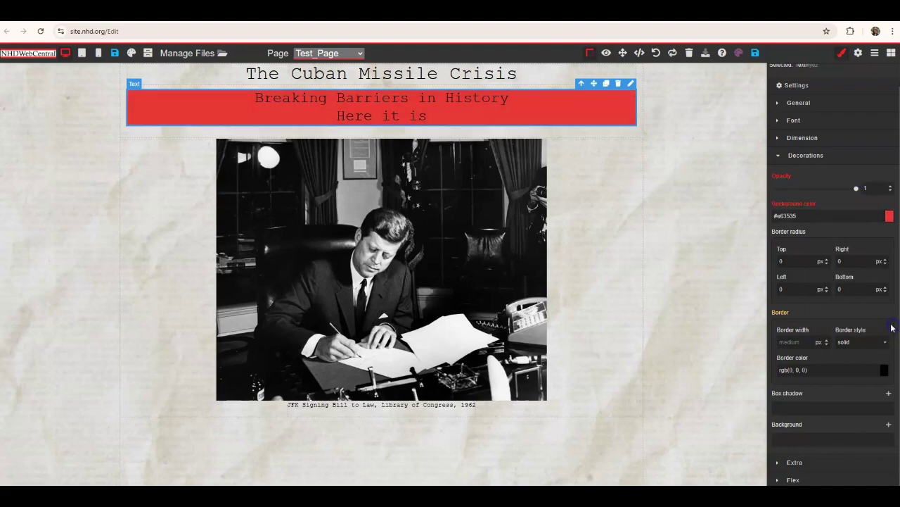
Step: Give the red text element a top border radius of 6 px and a medium groove border in white (#ffffff)
left_click(827, 263)
left_click(858, 343)
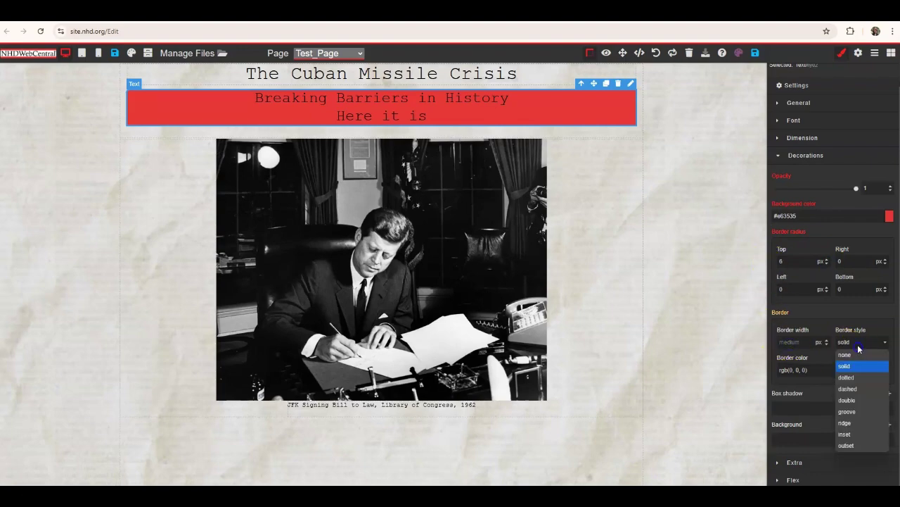
left_click(855, 411)
left_click(806, 343)
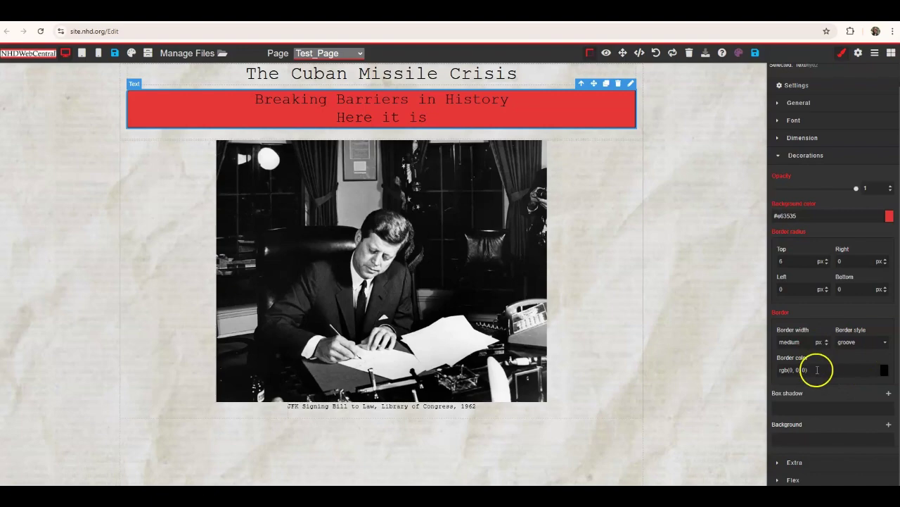
left_click(884, 378)
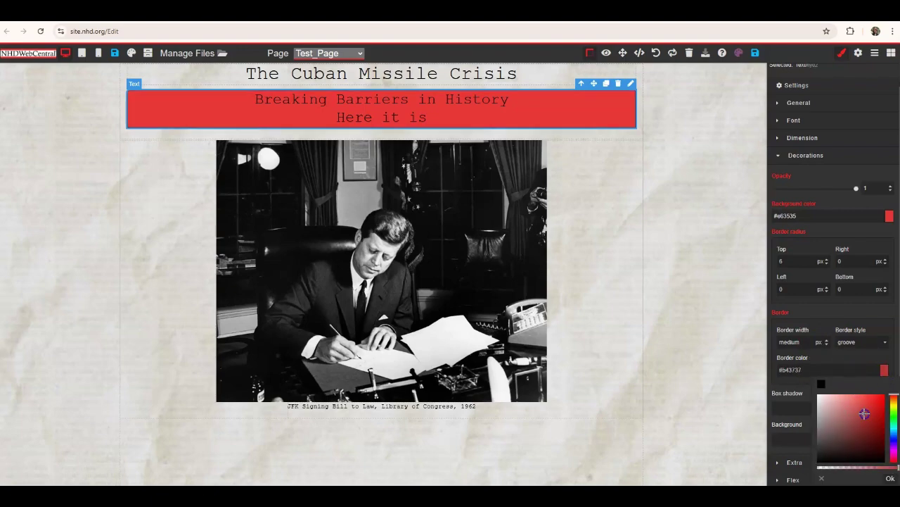
left_click_drag(864, 412, 815, 393)
left_click(840, 357)
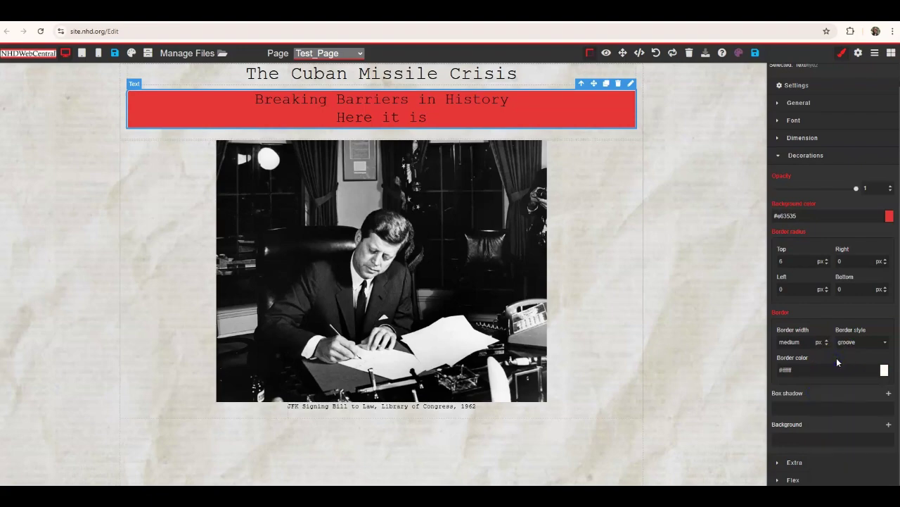
Step: Try adding a box shadow layer to the red text element and view its shadow type choices
left_click(889, 394)
scroll(865, 393, "down", 1)
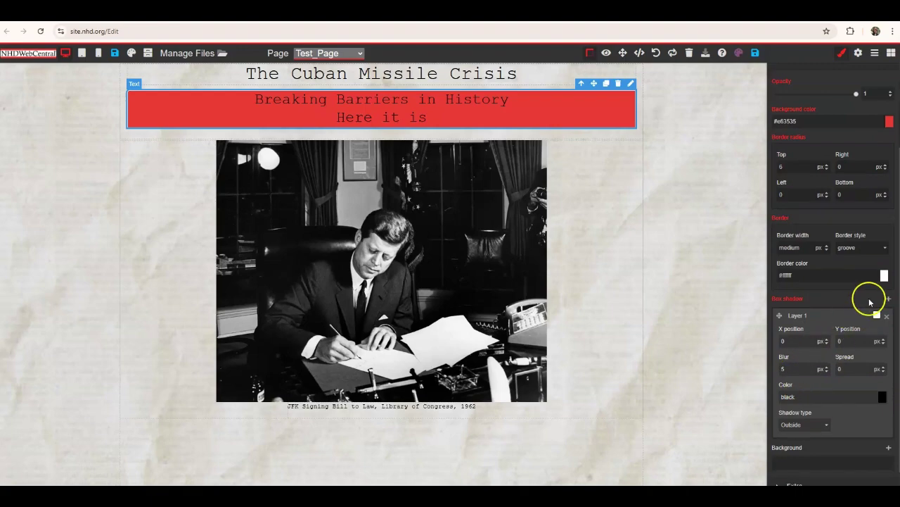
left_click(806, 425)
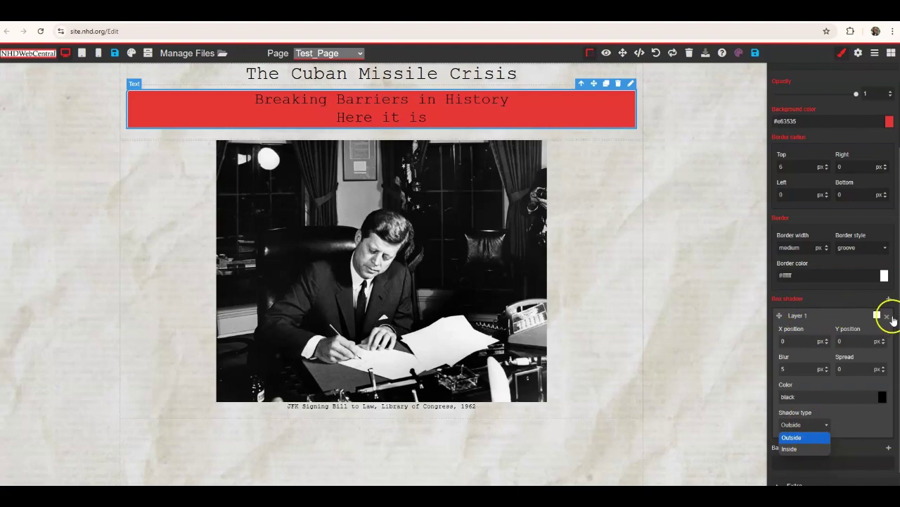
Step: Save the page and remove the box shadow layer from the text, leaving its decoration settings open
left_click(756, 53)
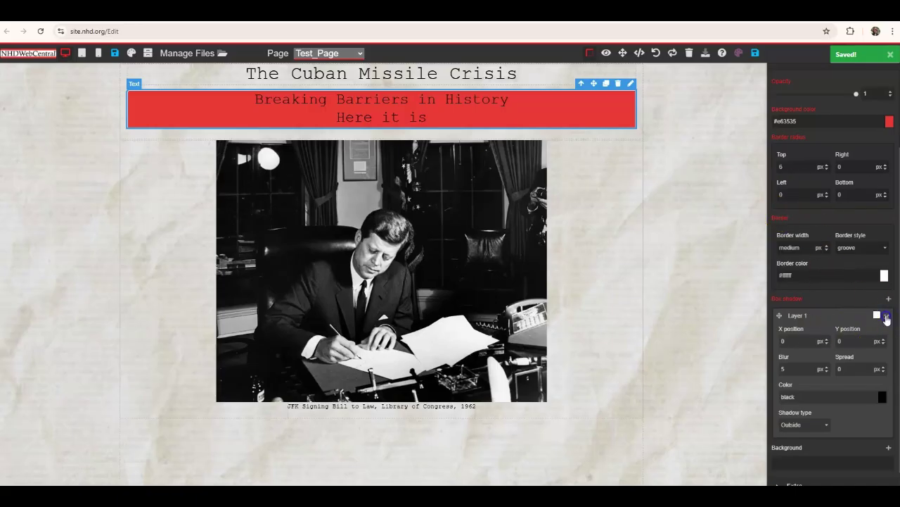
left_click(887, 318)
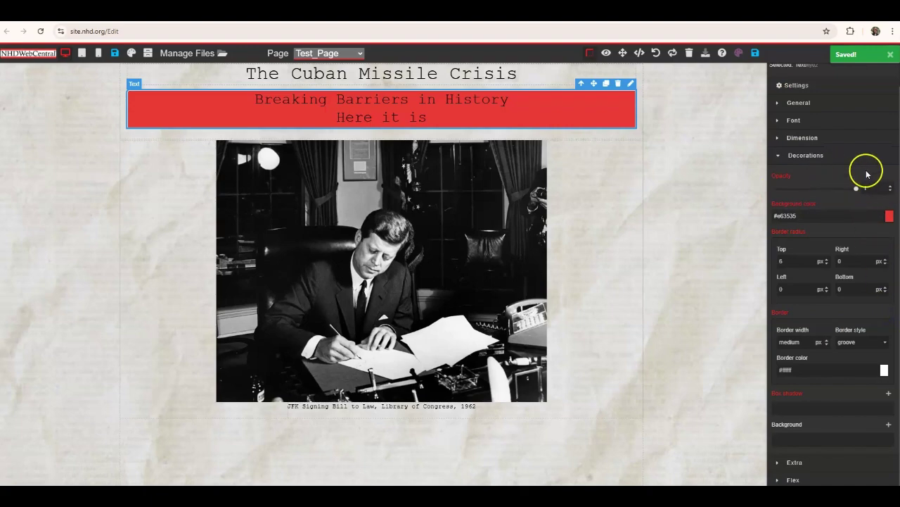
left_click(817, 155)
left_click(812, 202)
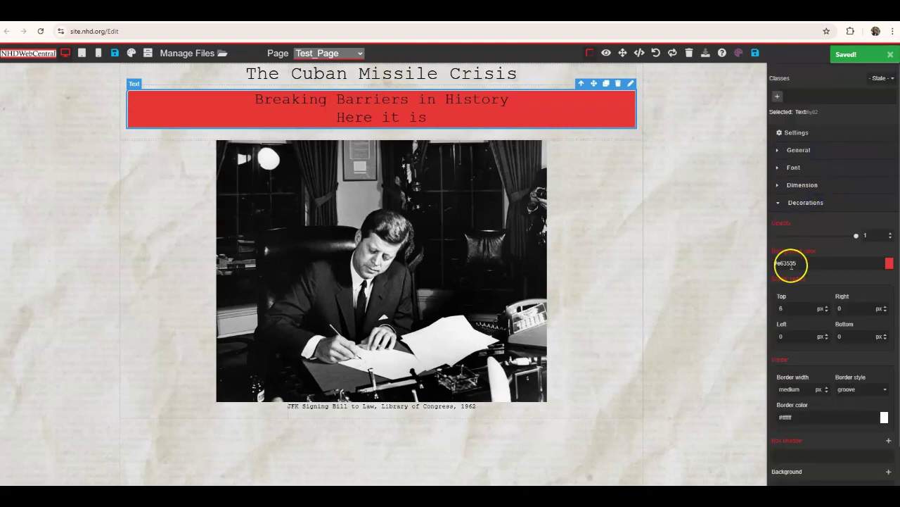
Step: Add a background layer to the red text element using the image Cuban_Missile_Crisis_Aerial_View.jpg
scroll(791, 265, "down", 1)
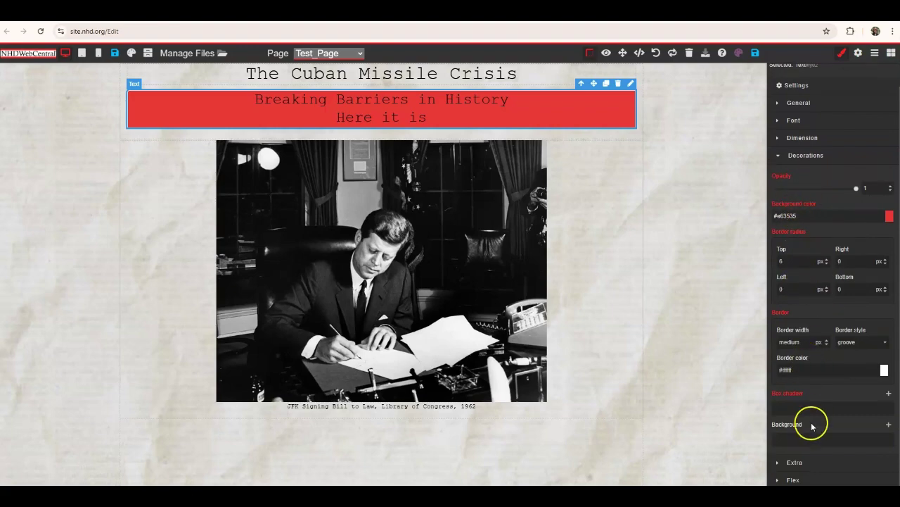
left_click(889, 425)
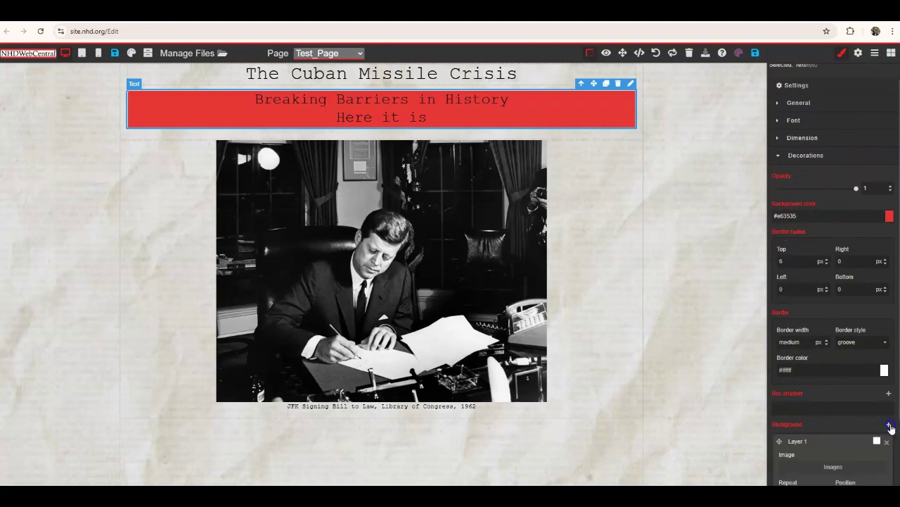
scroll(892, 420, "down", 2)
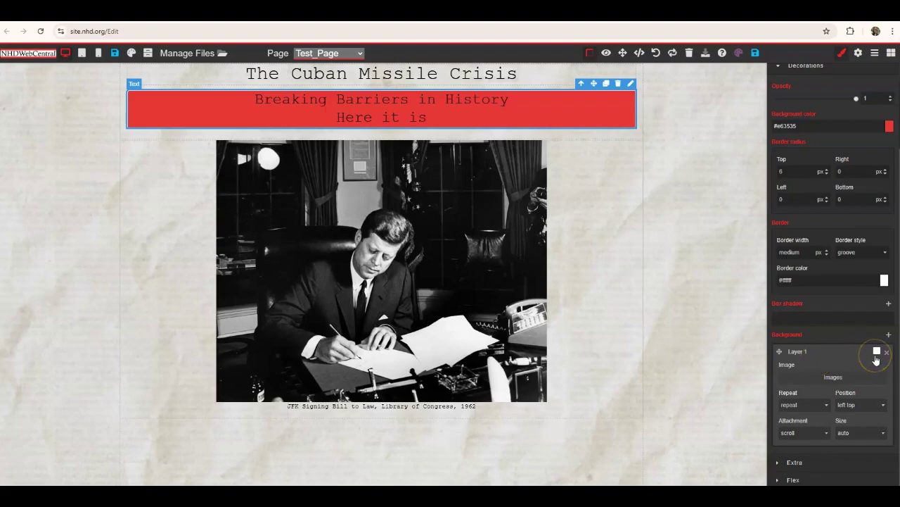
left_click(829, 377)
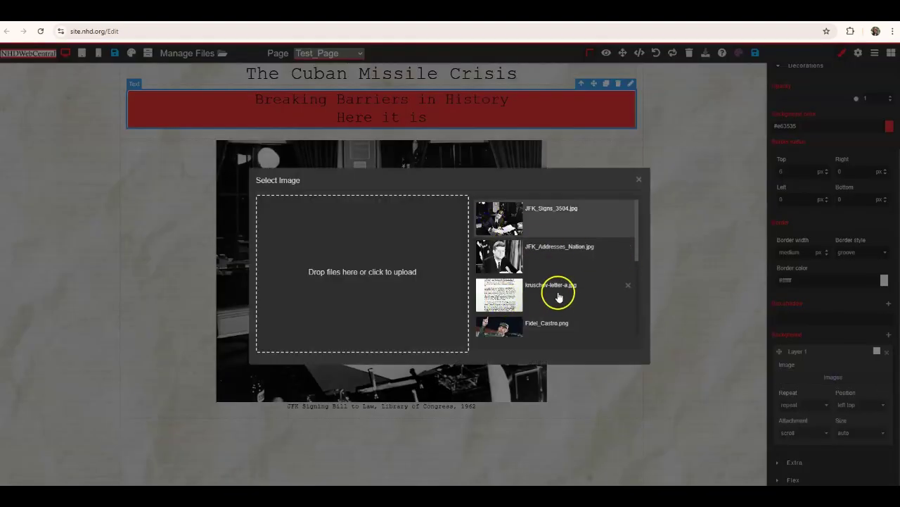
scroll(524, 282, "down", 3)
scroll(524, 281, "down", 1)
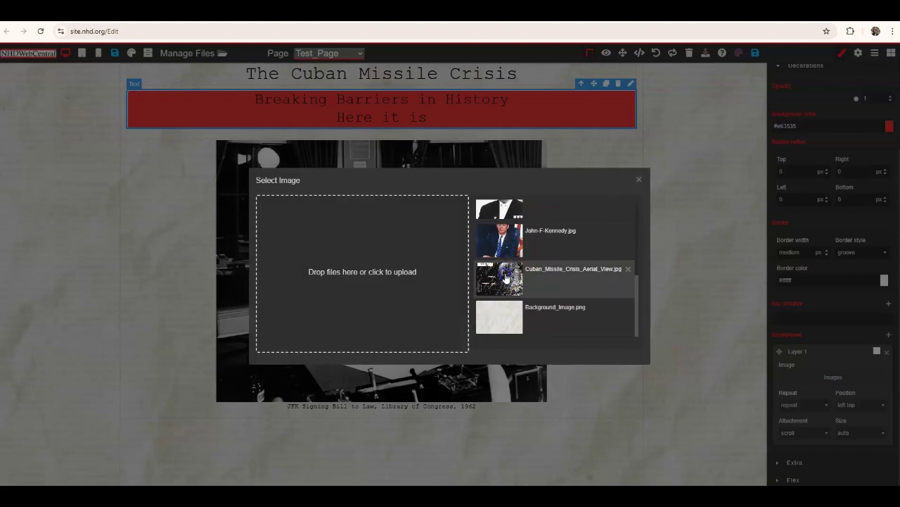
left_click(505, 277)
scroll(813, 396, "down", 1)
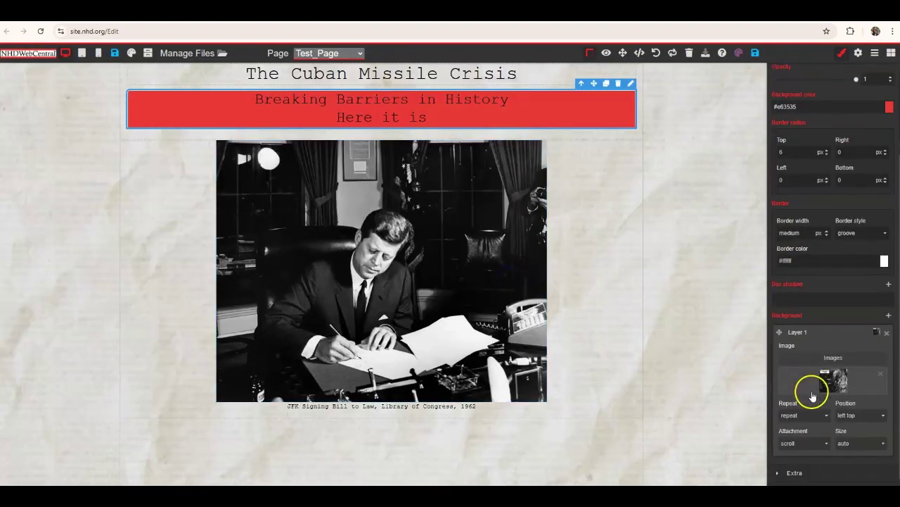
scroll(813, 396, "down", 1)
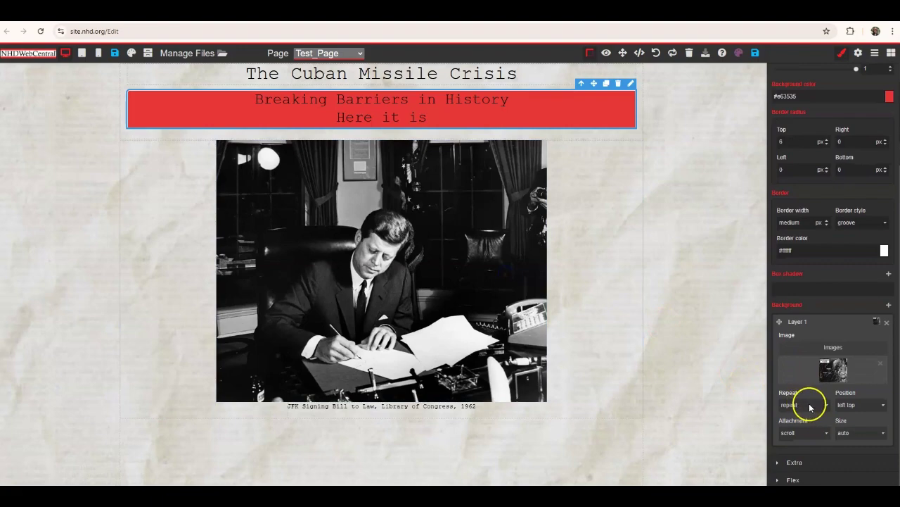
Step: View the repeat and position choices of the text's background image layer
left_click(809, 405)
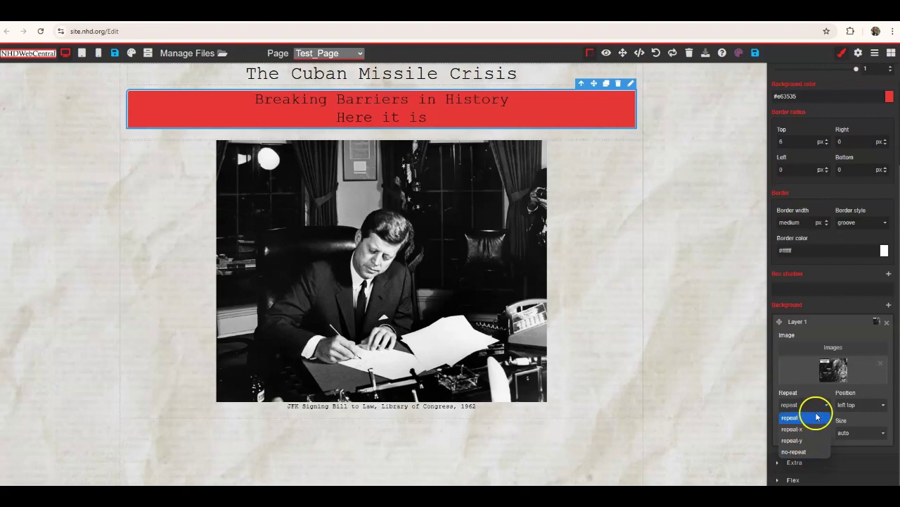
left_click(855, 405)
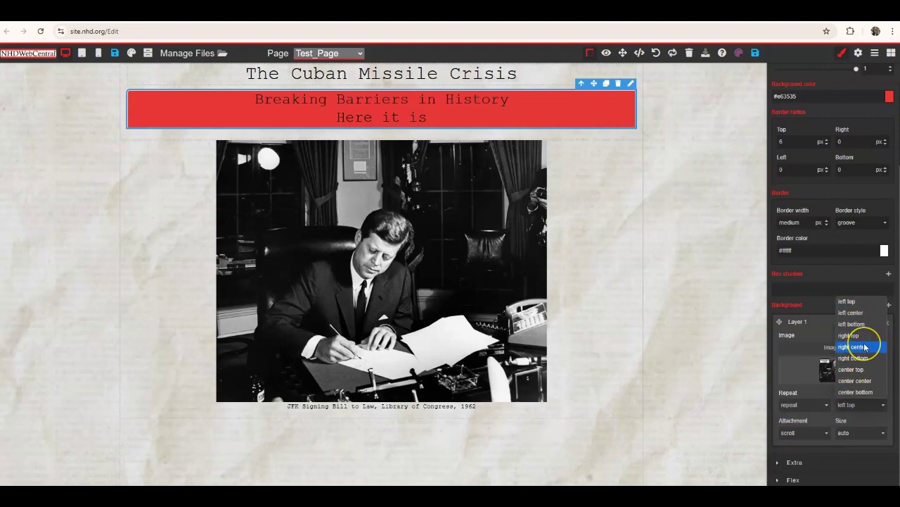
left_click(805, 433)
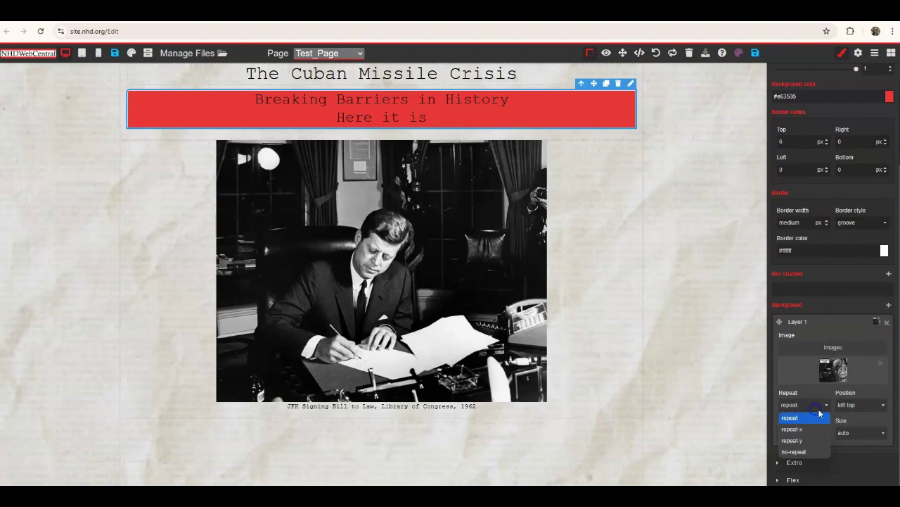
Step: Try the cover size for the background image layer and return it to auto
left_click(859, 433)
left_click(856, 452)
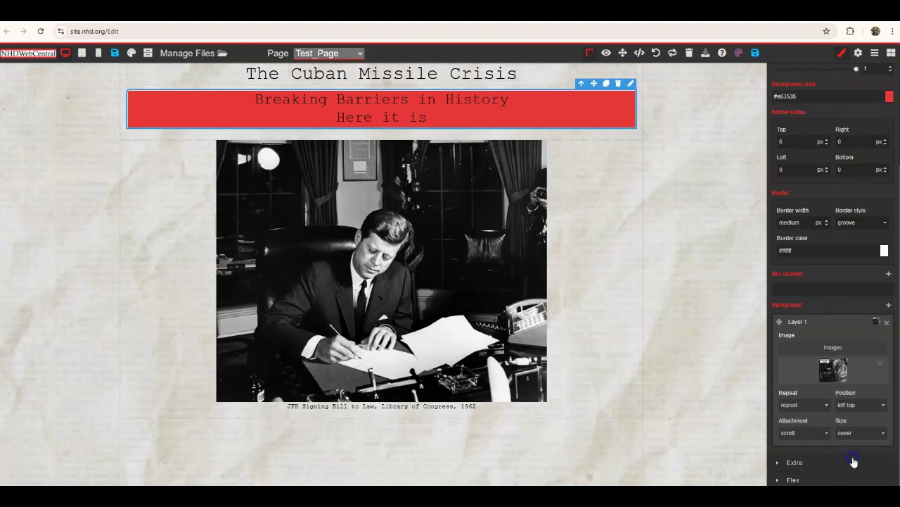
left_click(859, 433)
left_click(853, 461)
left_click(863, 433)
left_click(866, 448)
Step: View the background layer's attachment choices, and check the background settings in the site theme manager
left_click(808, 433)
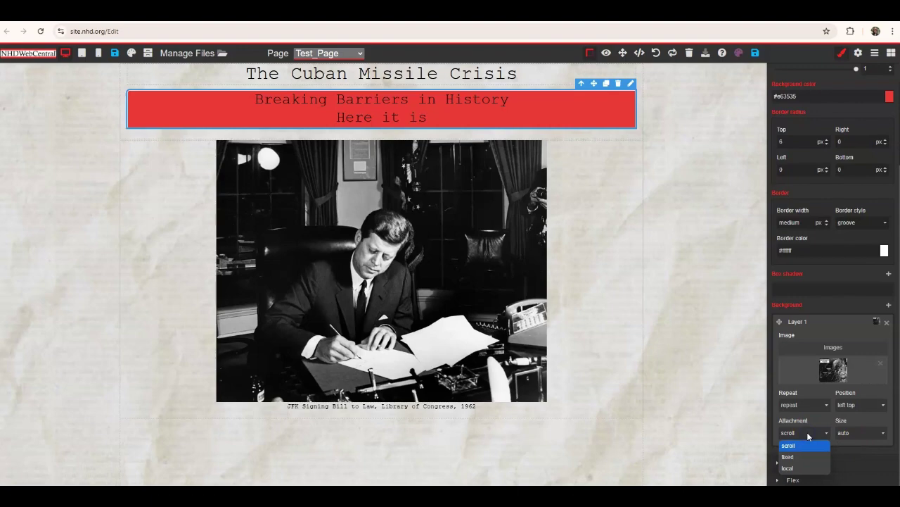
left_click_drag(807, 436, 802, 459)
left_click(739, 53)
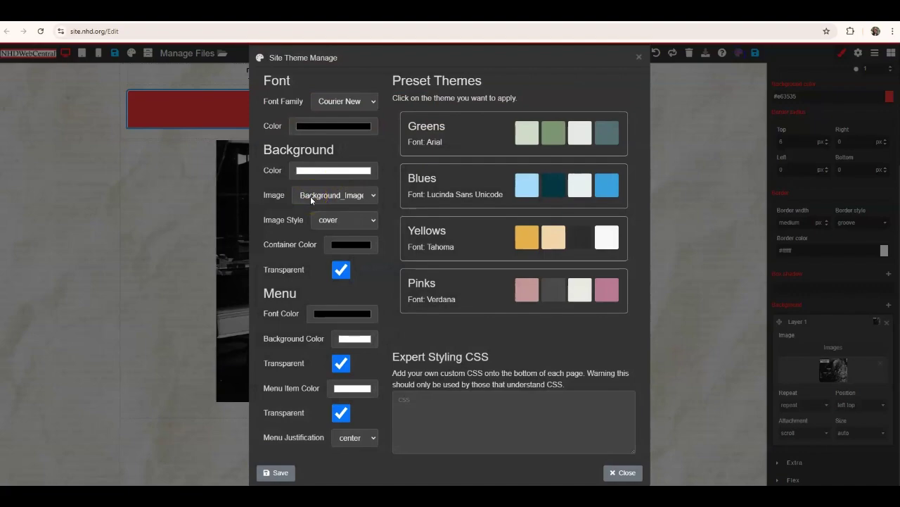
left_click(622, 472)
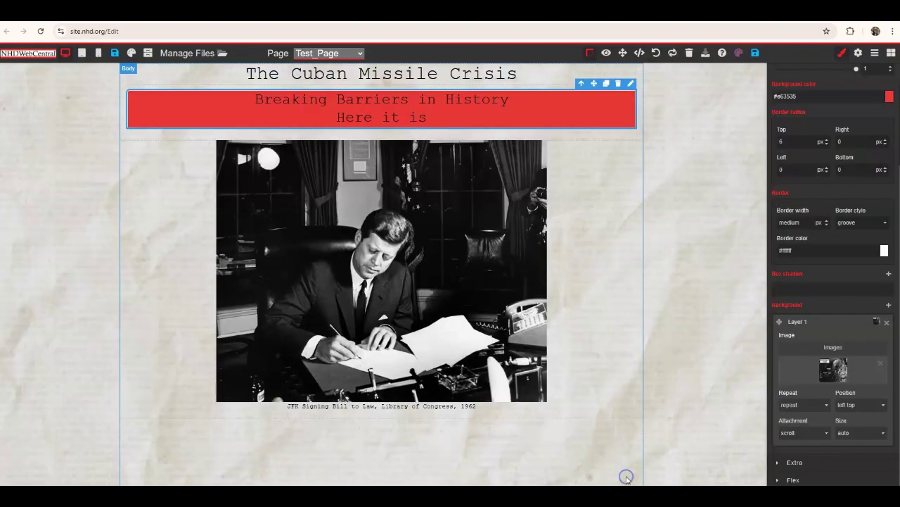
Step: Save the page and remove the image background layer from the red text element
left_click(757, 55)
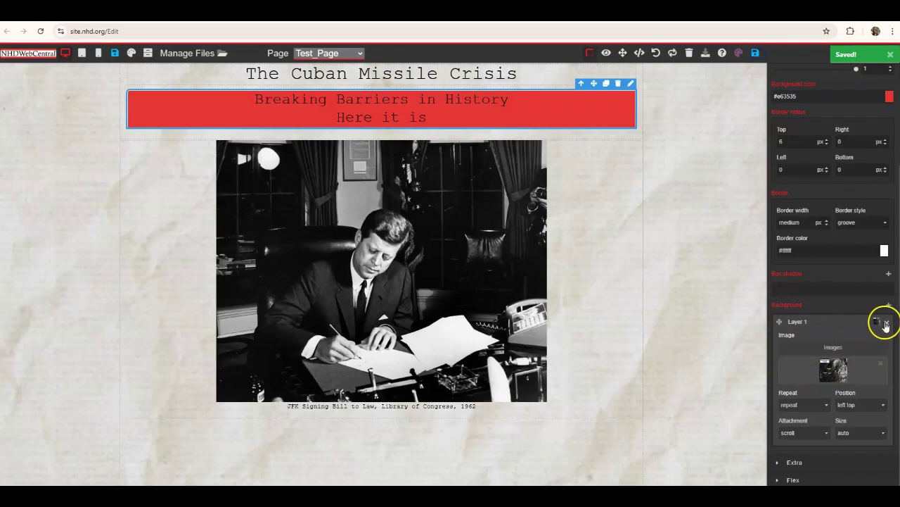
scroll(879, 358, "up", 1)
left_click(885, 348)
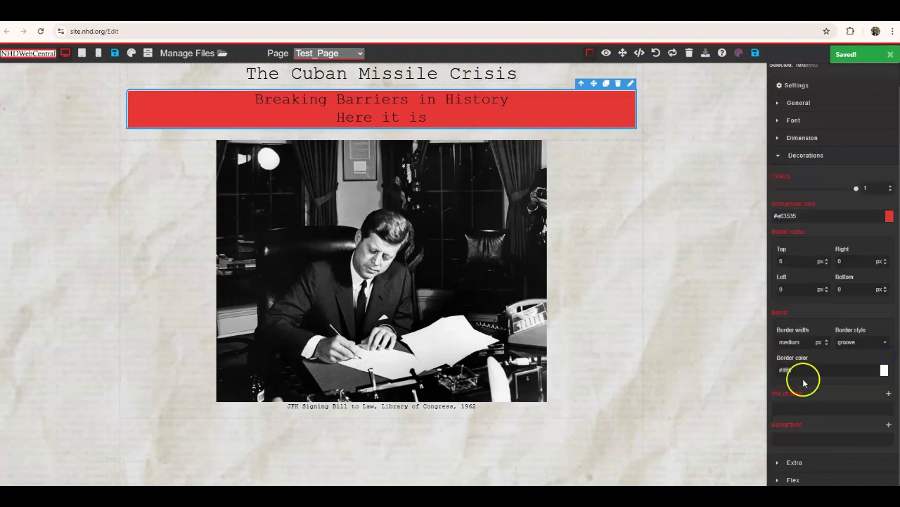
Step: Undo the last change to the text element and collapse its decoration settings
left_click(655, 54)
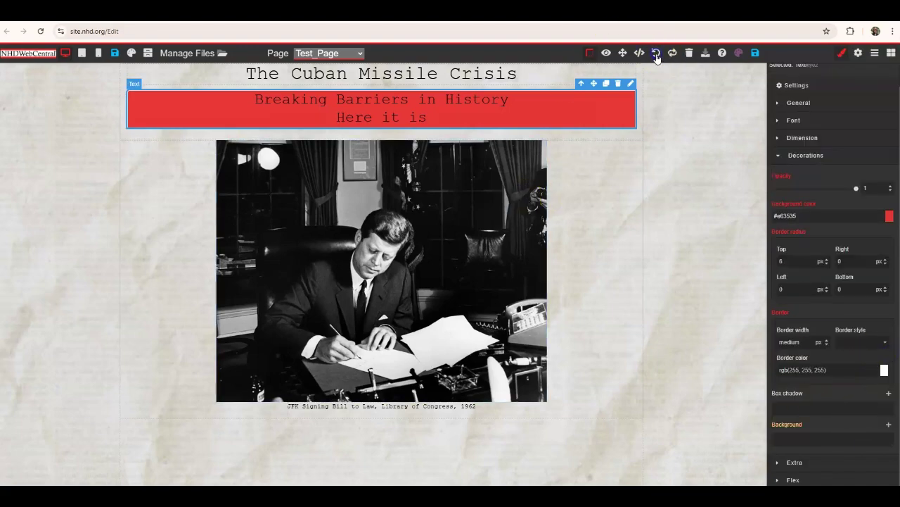
left_click(780, 216)
left_click(855, 156)
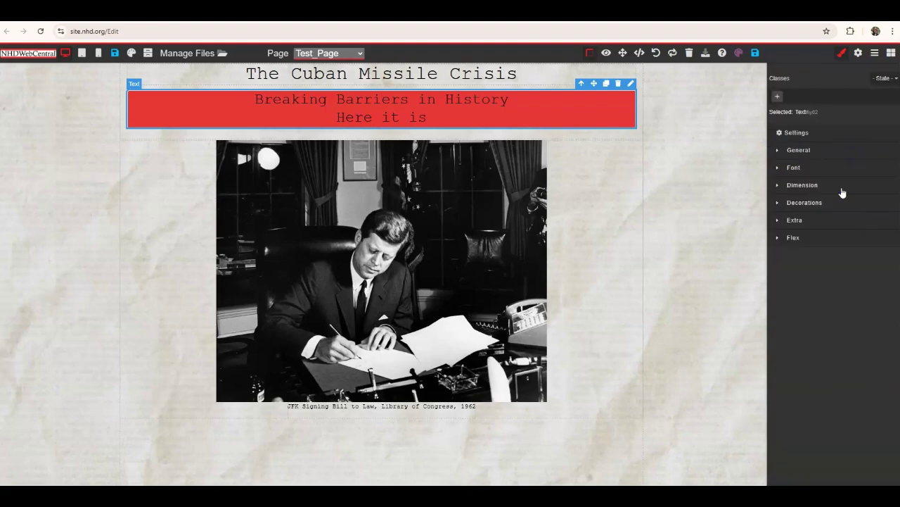
Step: Look through the text element's Decorations, Extra and Flex settings, leaving Extra expanded
left_click(828, 205)
left_click(817, 223)
left_click(822, 223)
left_click(811, 238)
left_click(811, 238)
left_click(812, 224)
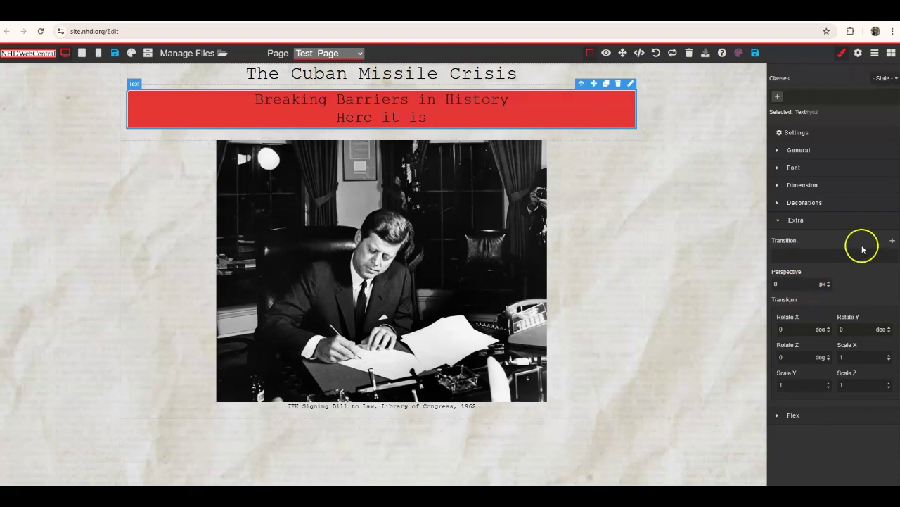
Step: Add a transition layer to the red text for the background-color property and view its easing choices
left_click(893, 241)
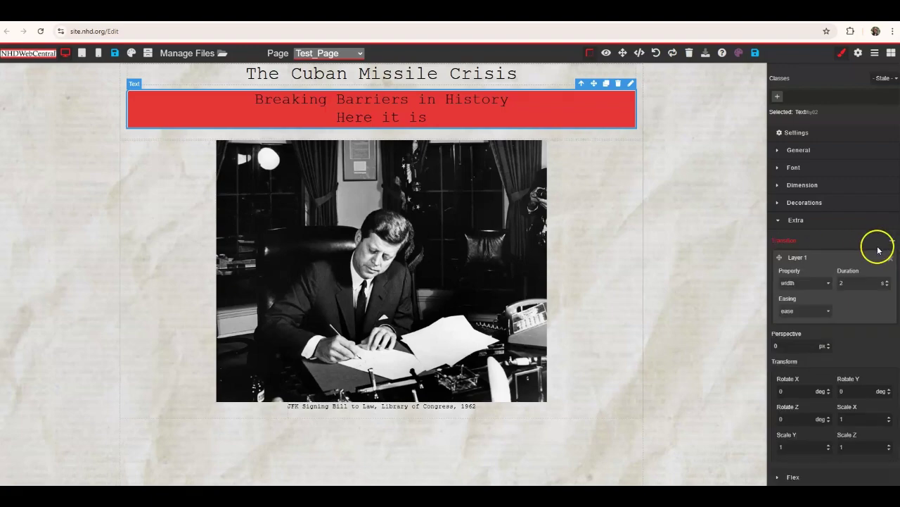
left_click(807, 283)
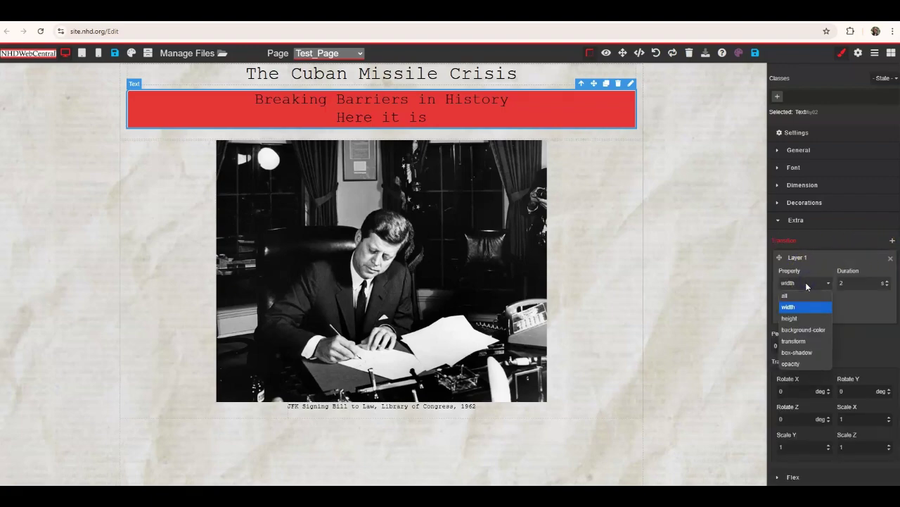
left_click(804, 330)
left_click(856, 282)
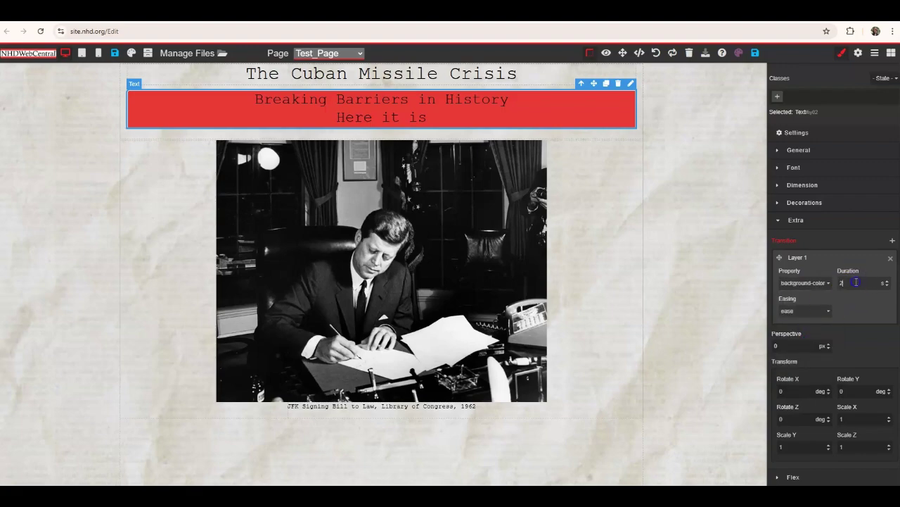
left_click(801, 310)
left_click(799, 310)
left_click(622, 109)
Step: Try the height property for the text's transition layer and switch it back to background-color
left_click(810, 283)
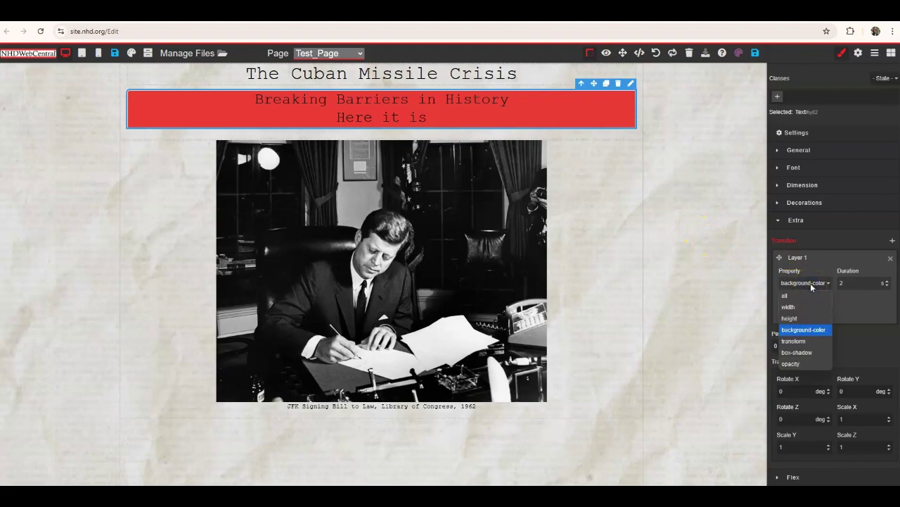
left_click(803, 318)
left_click(806, 281)
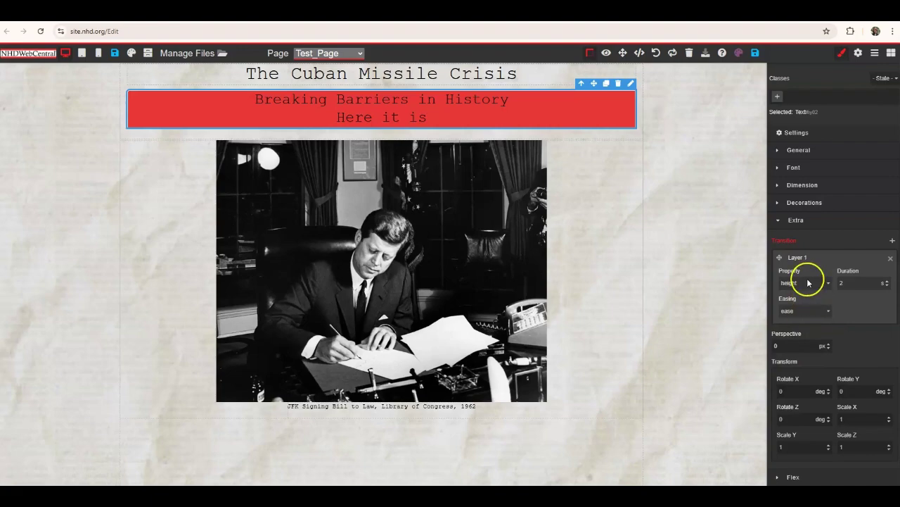
left_click(808, 284)
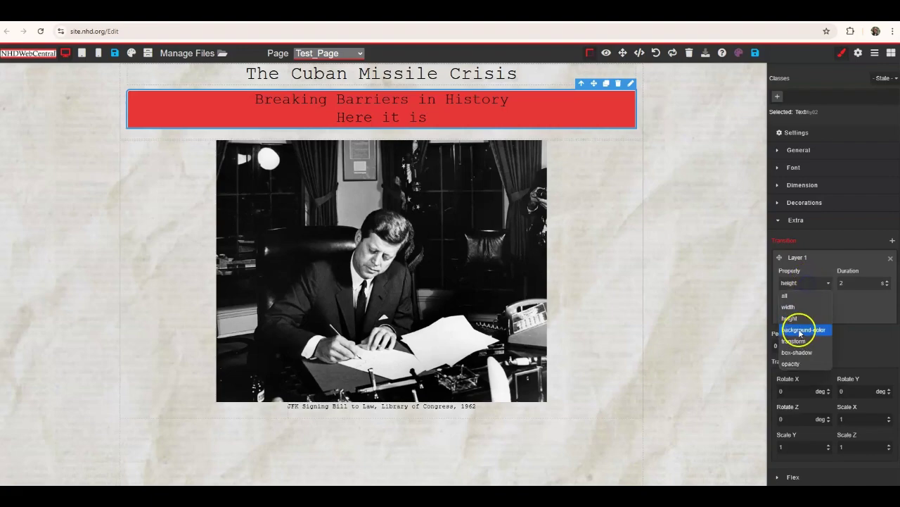
left_click(798, 328)
left_click(815, 286)
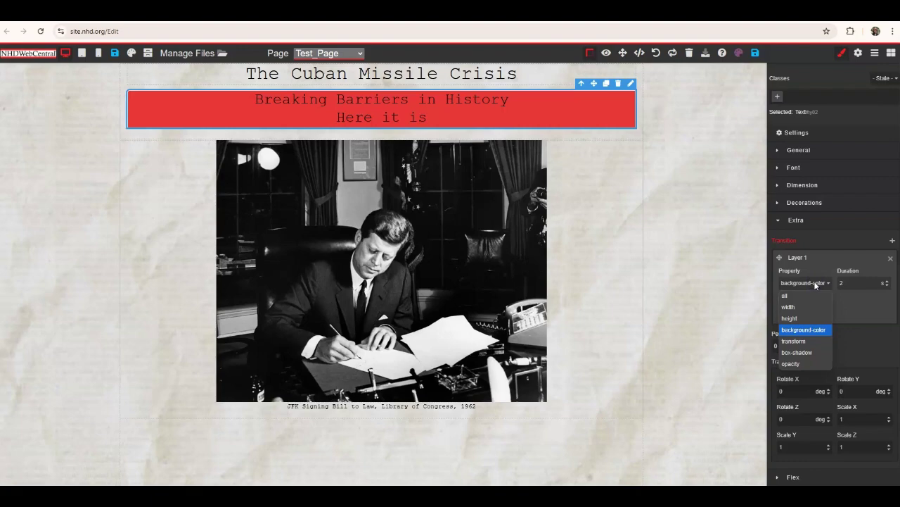
left_click(805, 329)
Step: Set the transition's duration to 3 s and its easing to ease-in, and save the page
left_click(893, 282)
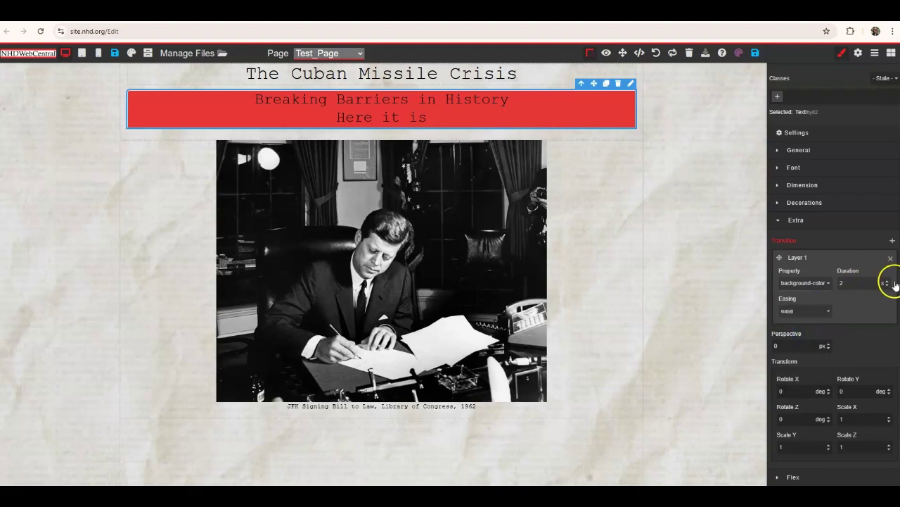
left_click(889, 282)
left_click(805, 312)
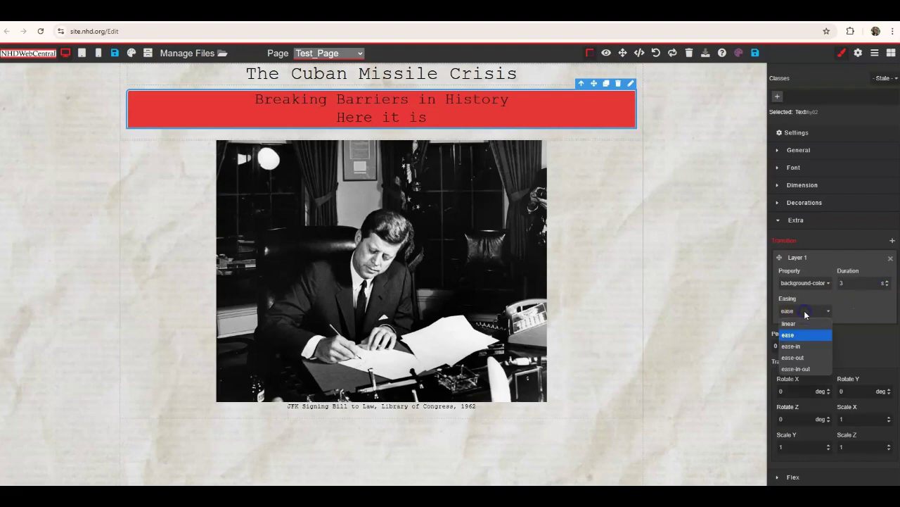
left_click(798, 345)
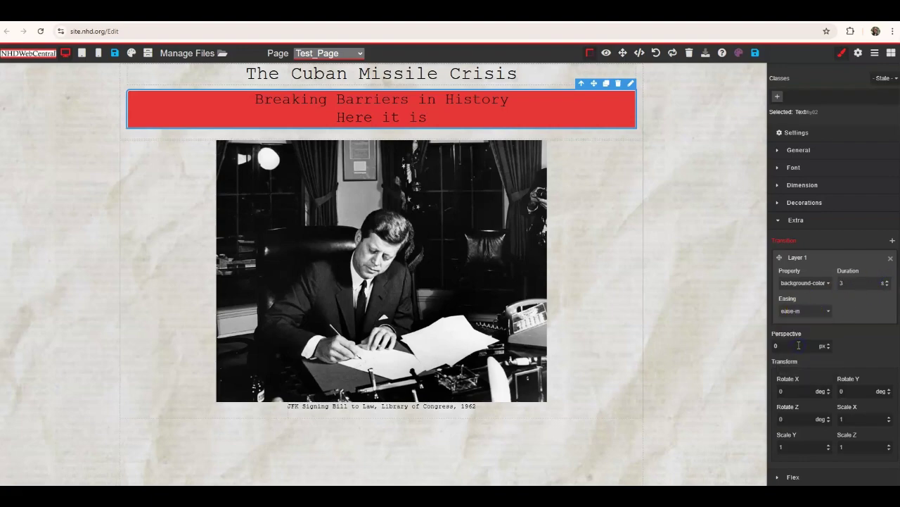
left_click(755, 53)
Step: Review the transition's property choices and remove the transition layer from the red text
left_click(816, 280)
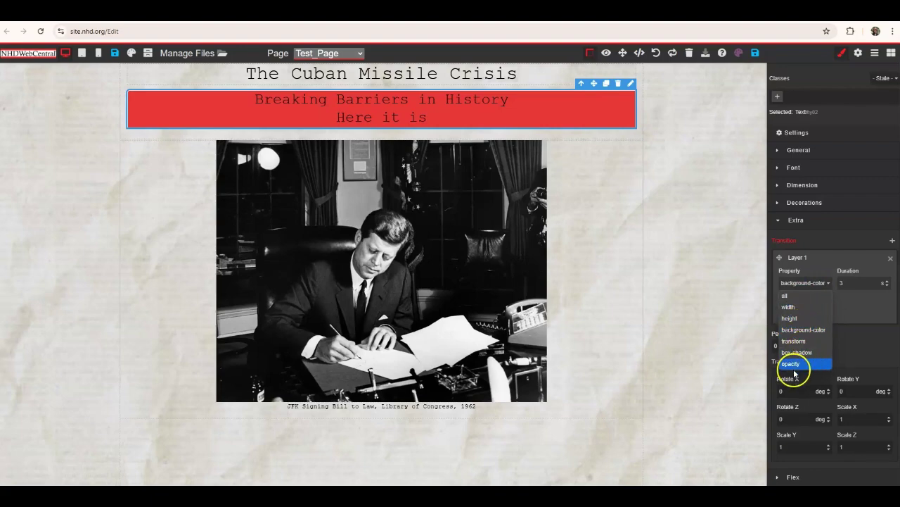
left_click(836, 326)
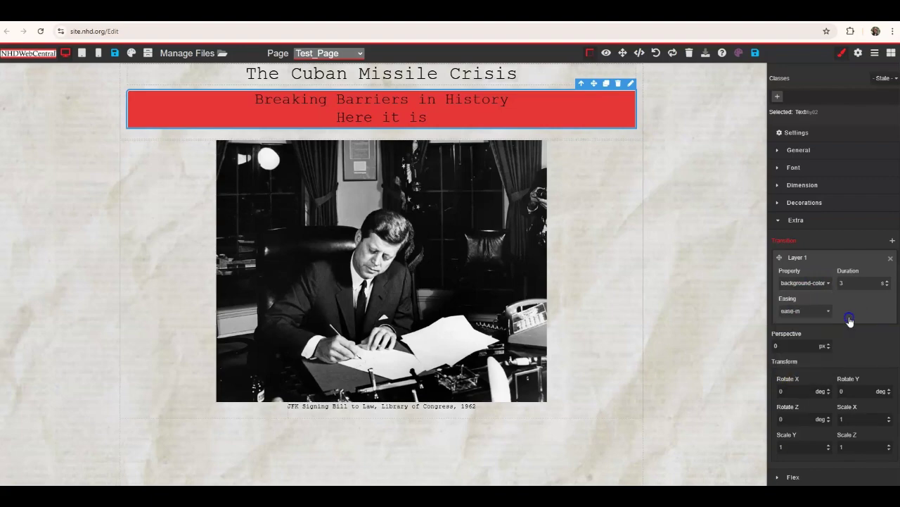
left_click(891, 259)
Step: Set the perspective of the JFK signing image to 50 px and save the page
left_click(798, 281)
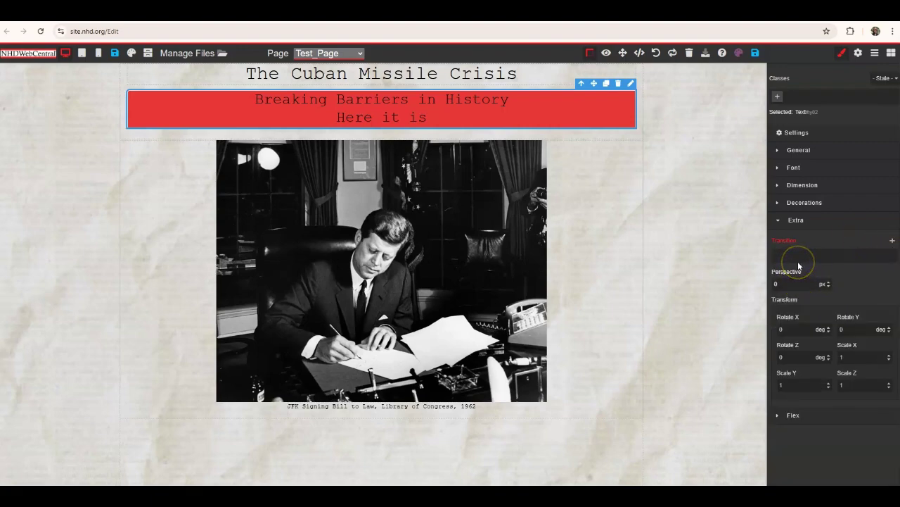
left_click_drag(786, 282, 768, 279)
left_click(547, 285)
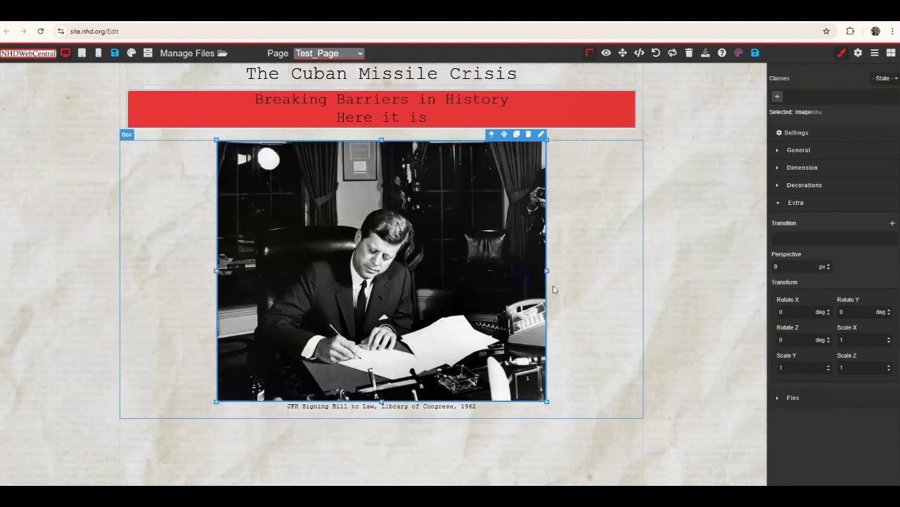
left_click(829, 264)
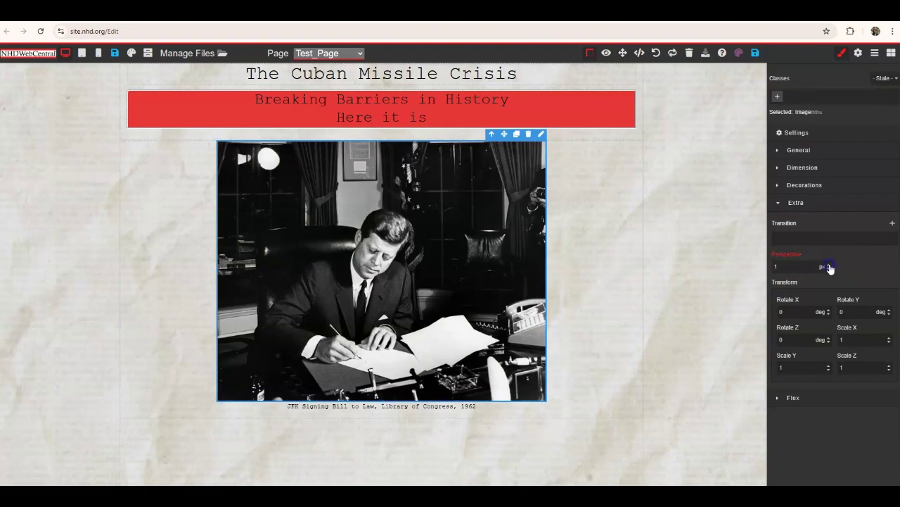
key("BackSpace")
type("50")
left_click(753, 53)
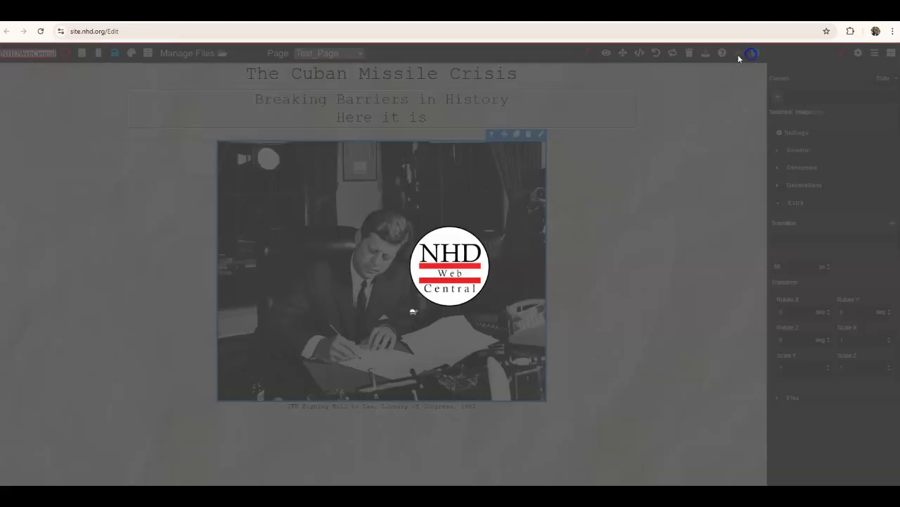
Step: Preview the saved page and return to the editor
left_click(606, 54)
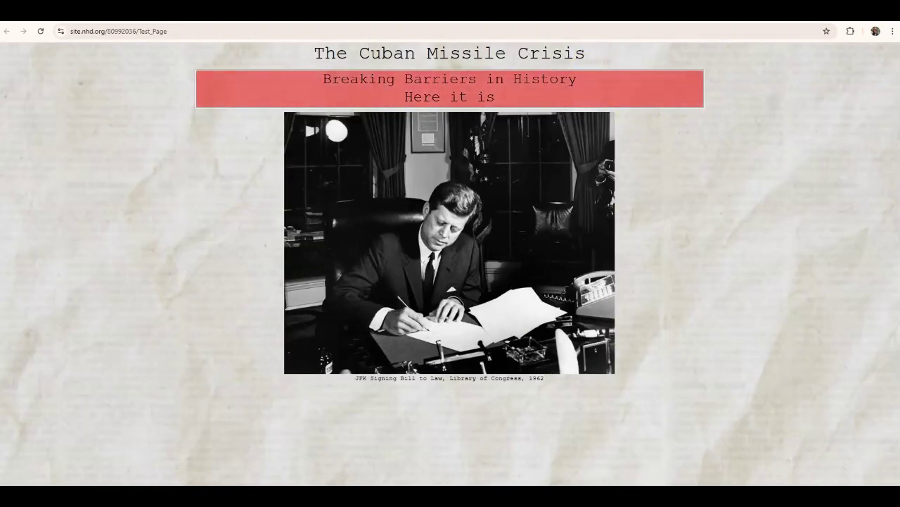
key("ctrl+w")
Step: Set the perspective of the red "Breaking Barriers in History" text to 52 px
left_click(573, 120)
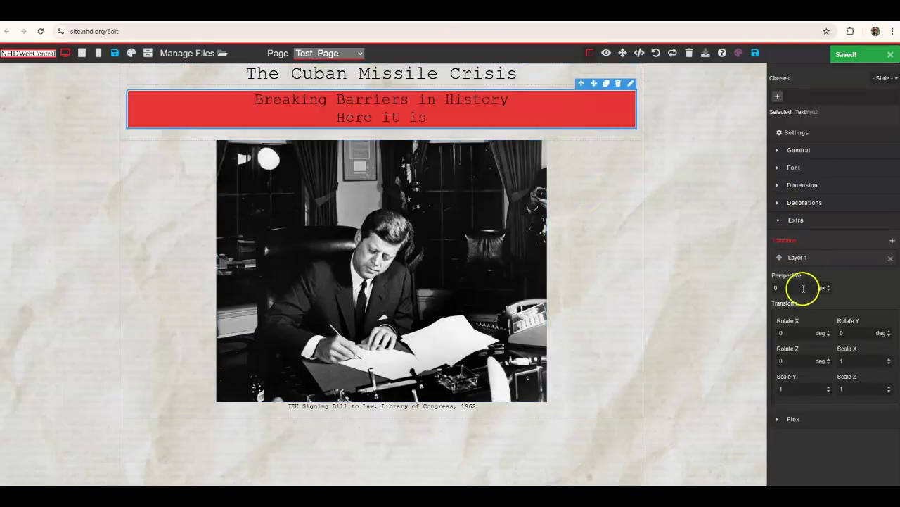
left_click_drag(802, 287, 764, 290)
type("50")
left_click(784, 277)
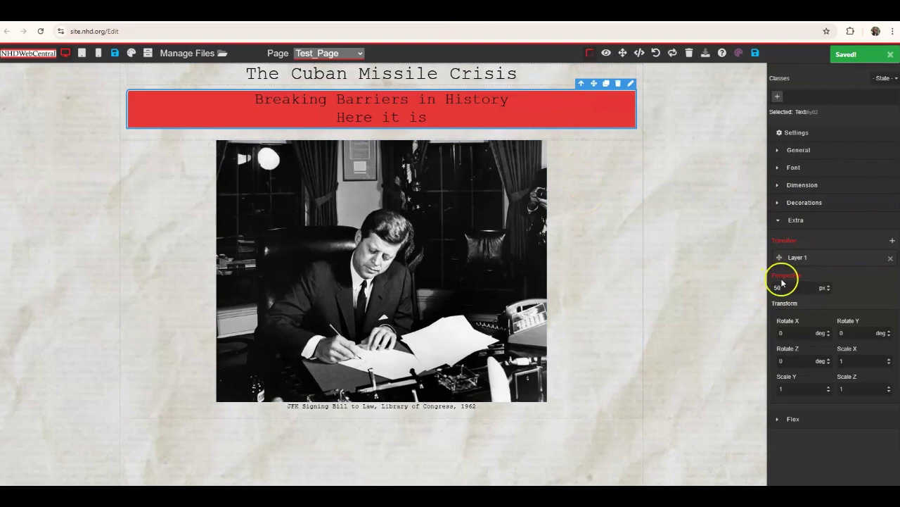
left_click(829, 285)
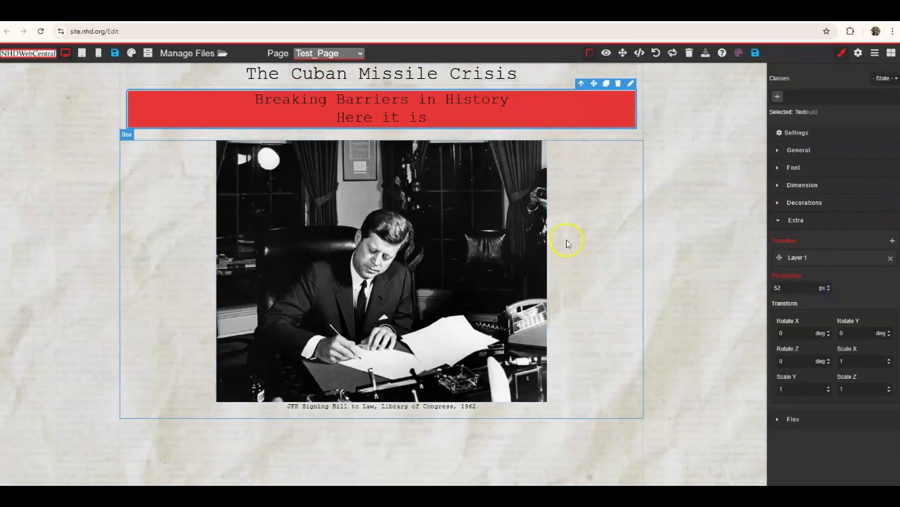
Step: Save the page, preview it and return to the editor
left_click(755, 54)
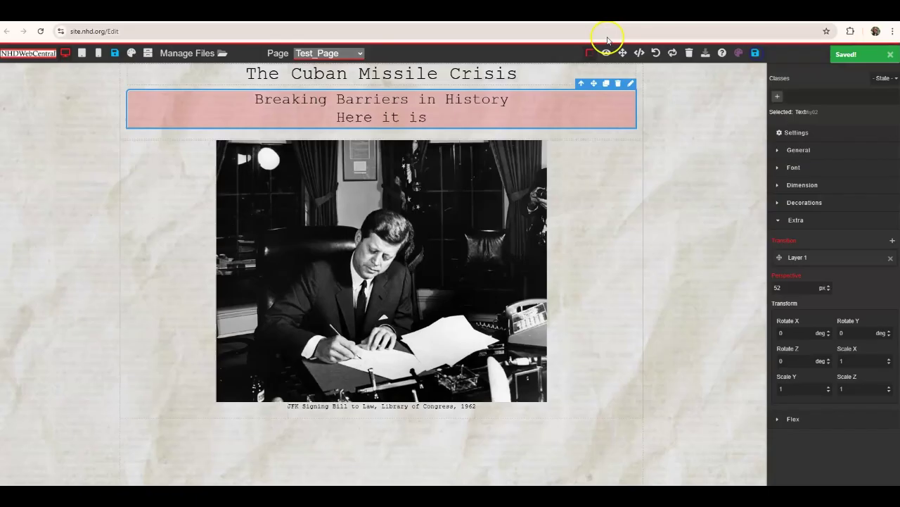
left_click(607, 55)
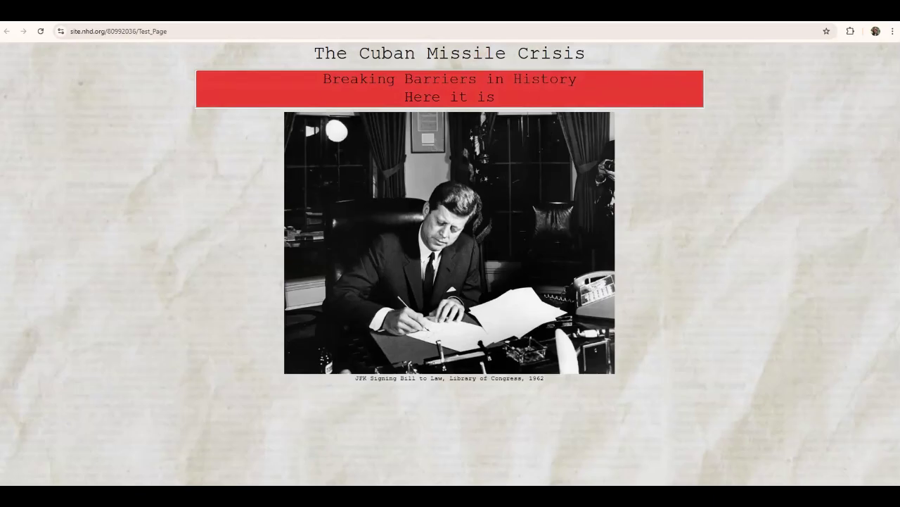
key("alt+Left")
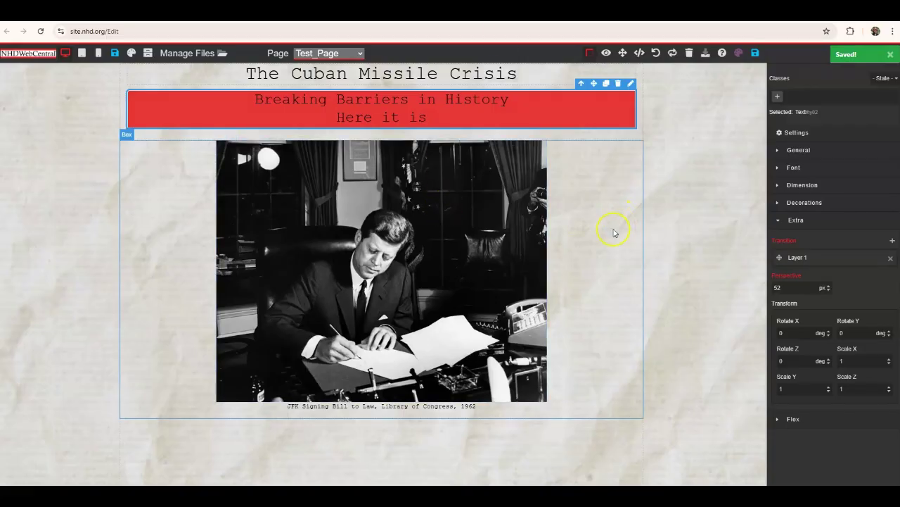
Step: Try clearing the perspective value of the red text
double_click(777, 287)
key("BackSpace")
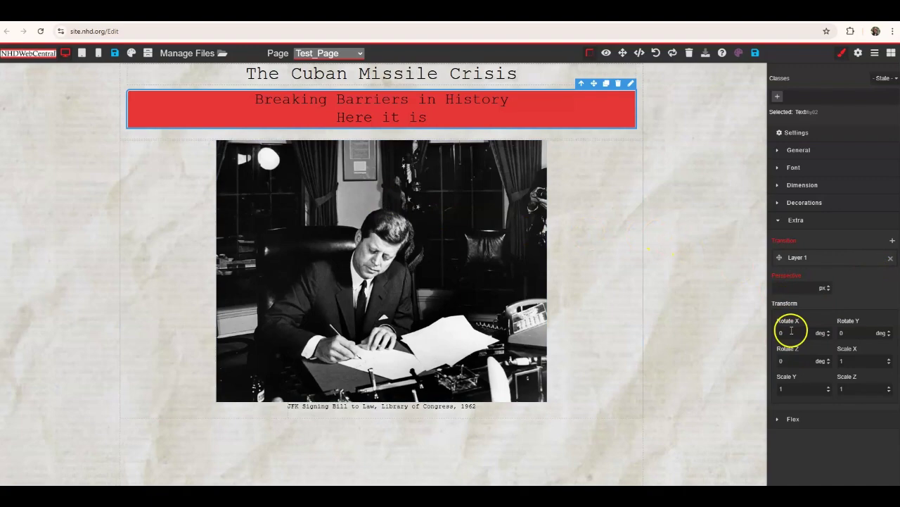
left_click_drag(781, 334, 766, 335)
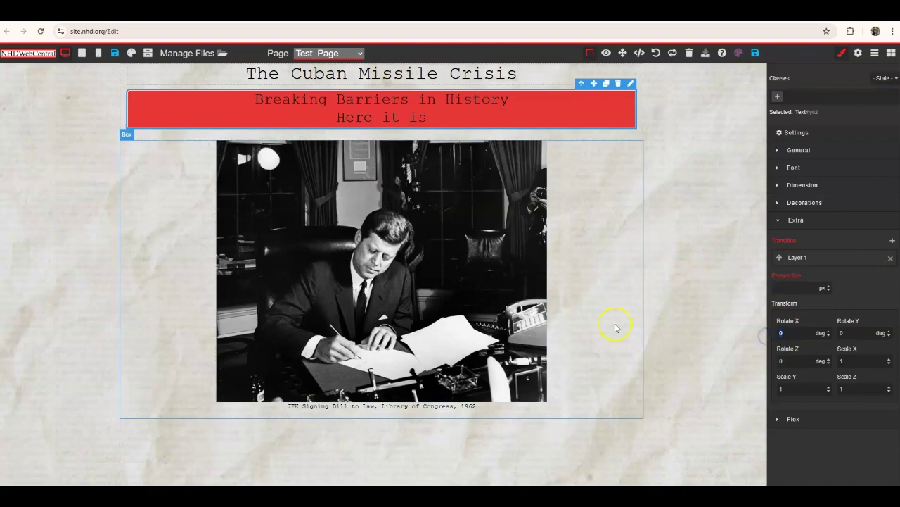
Step: Try rotating the JFK signing image by 50 degrees each around X, Y and Z
left_click(507, 261)
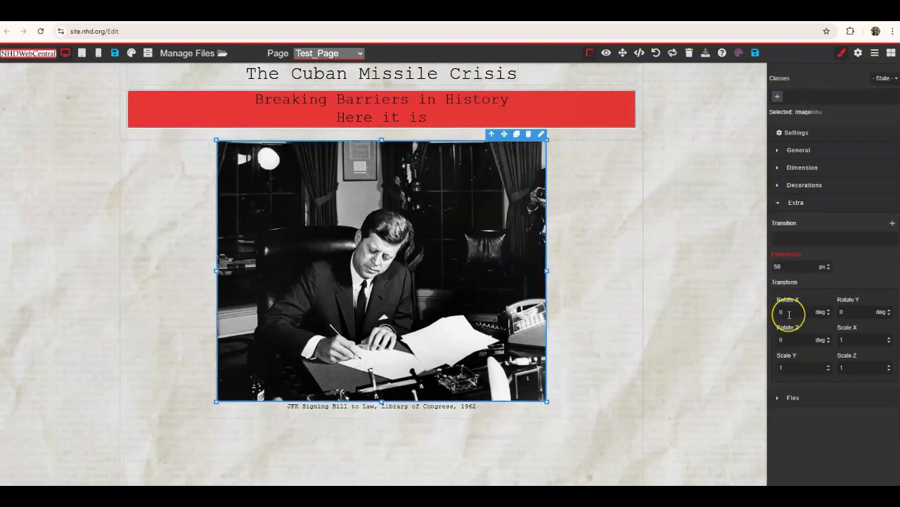
double_click(792, 314)
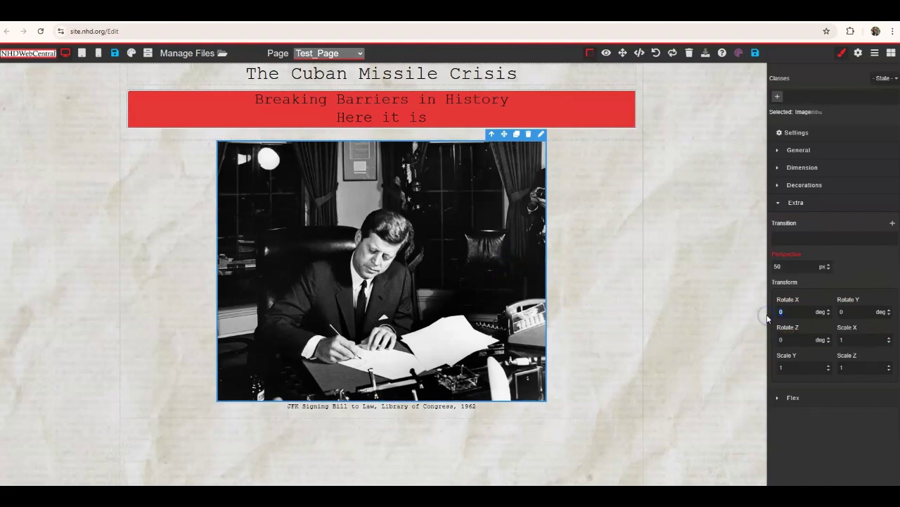
key("Return")
double_click(855, 311)
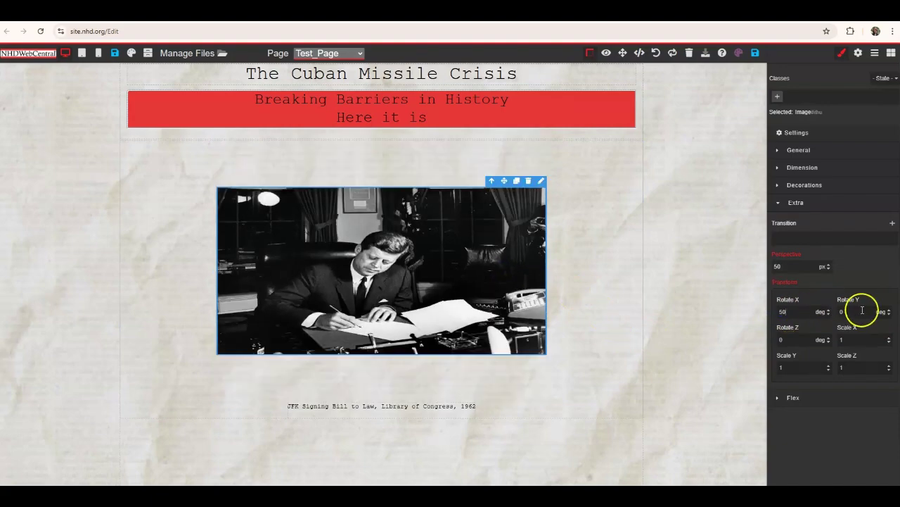
type("50")
key("Return")
double_click(797, 340)
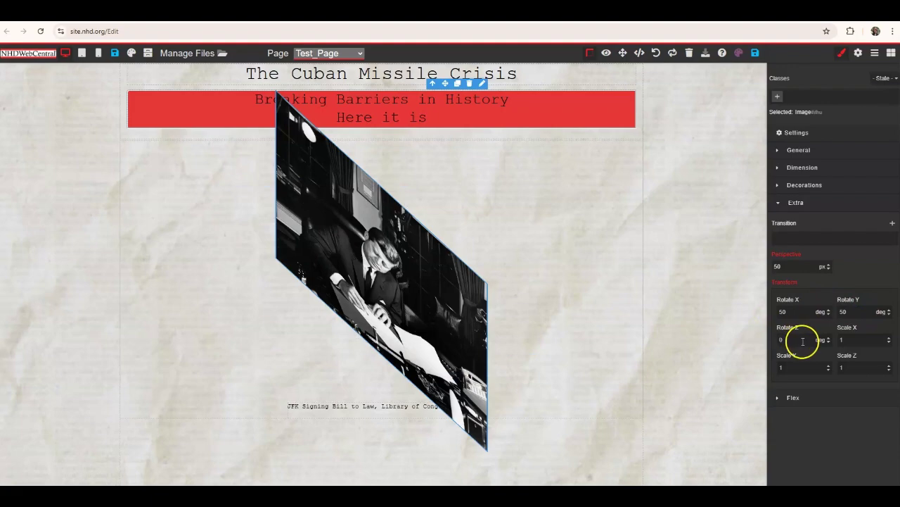
type("50")
key("Return")
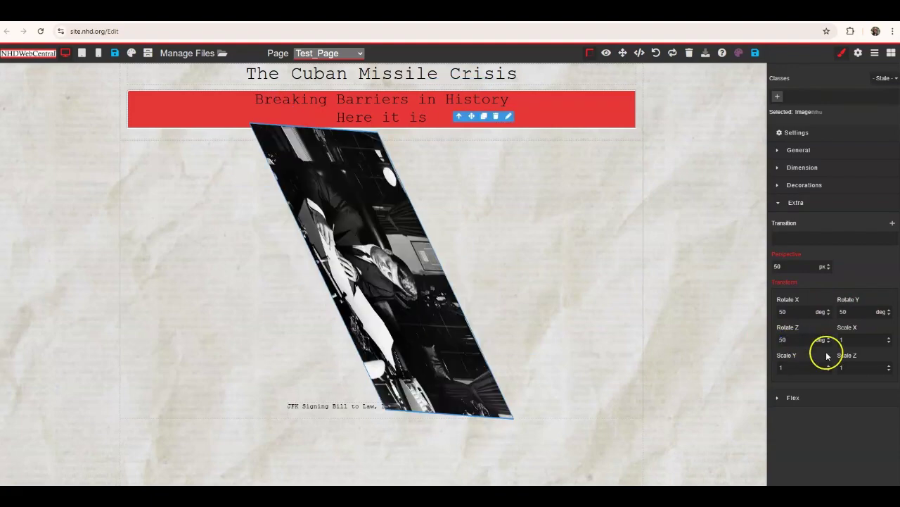
Step: Try an X scale of 5 on the rotated JFK signing image
double_click(849, 340)
type("5")
key("Return")
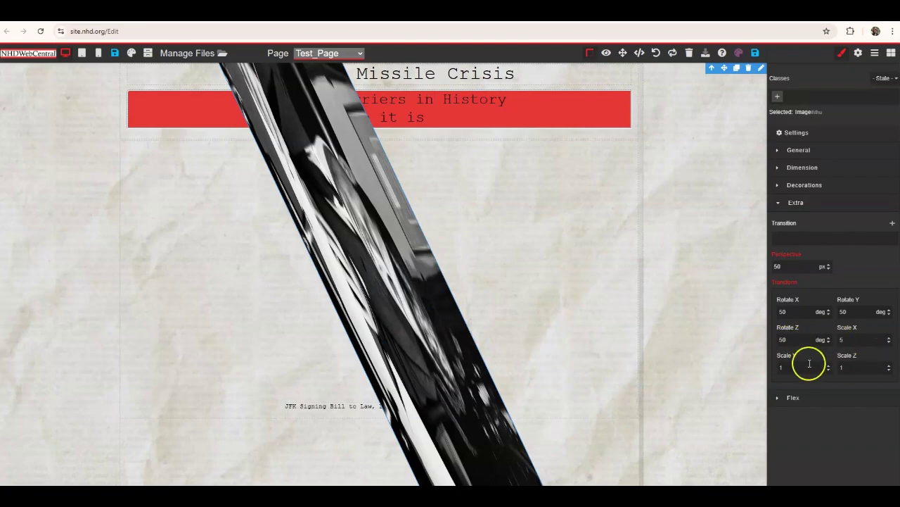
Step: Undo the image's scale and rotation changes and the clearing of the red text's perspective
left_click(655, 53)
left_click(655, 54)
left_click(655, 53)
left_click(655, 53)
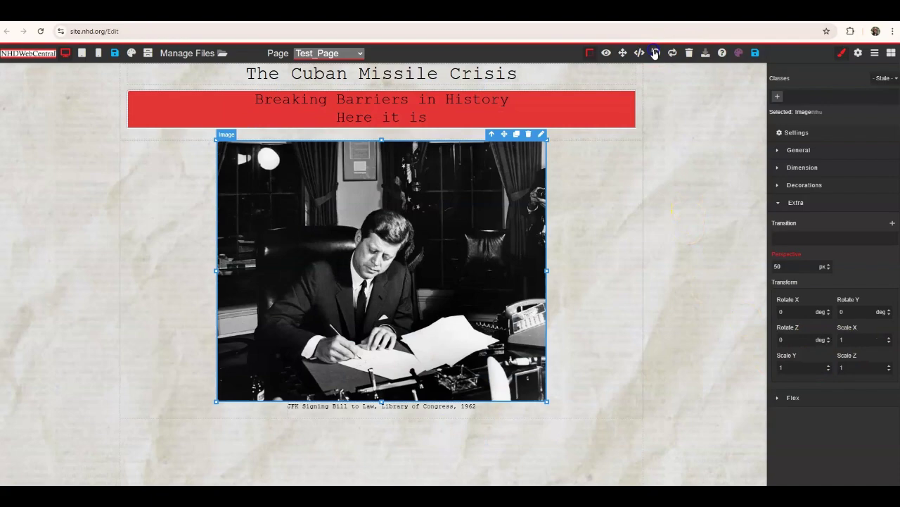
left_click(655, 54)
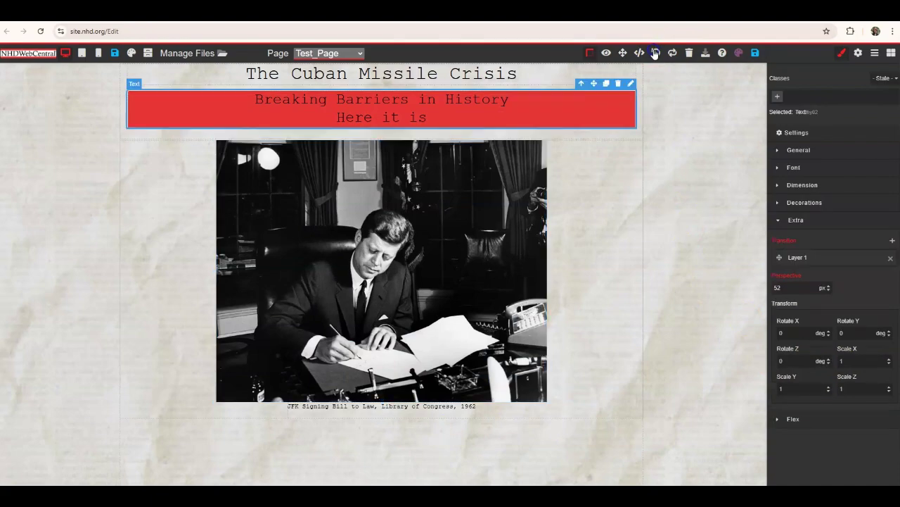
Step: Add two transition layers to the red text and remove the first two layers, keeping only the last one
left_click(784, 283)
left_click(891, 240)
left_click(889, 242)
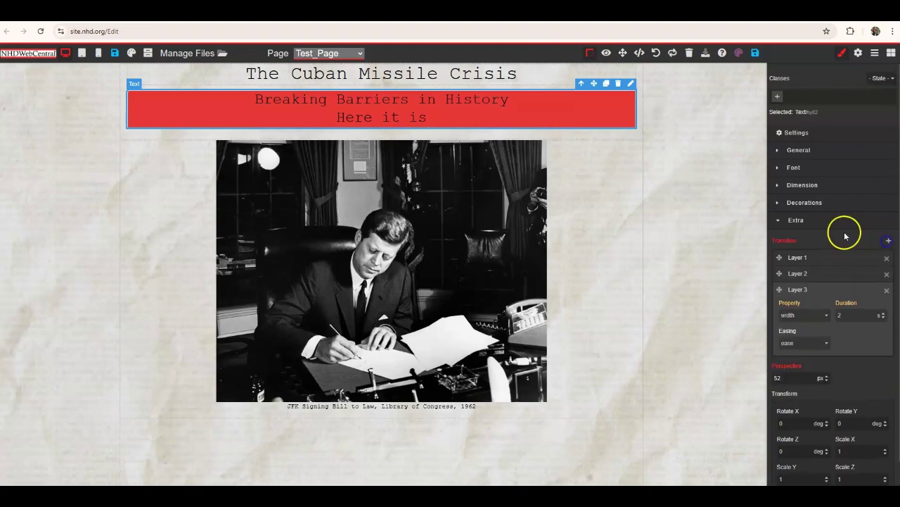
left_click(826, 221)
left_click(827, 222)
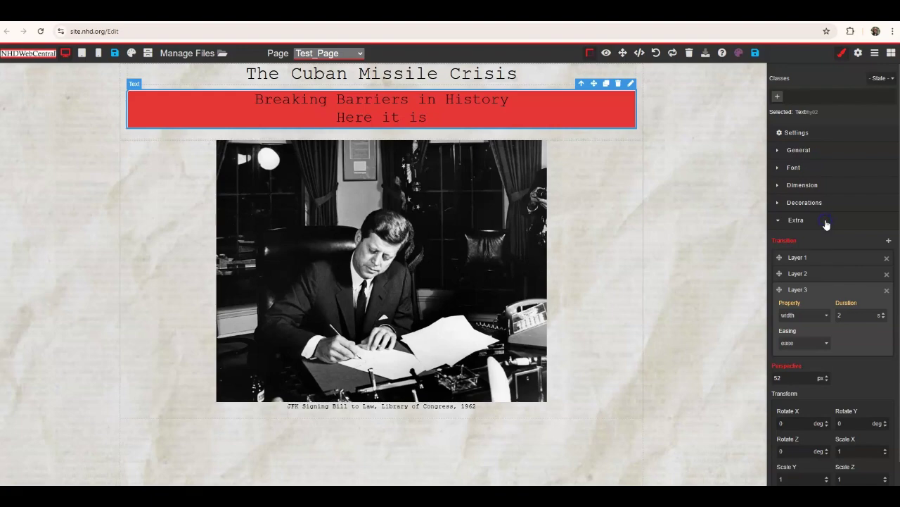
left_click(890, 258)
left_click(889, 259)
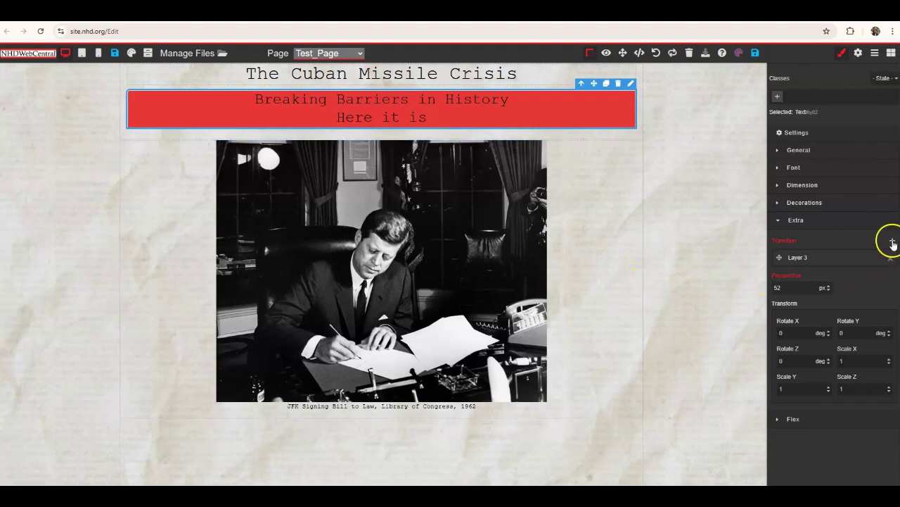
Step: Collapse the extra settings, open the flex settings and select the box around the JFK image
left_click(778, 222)
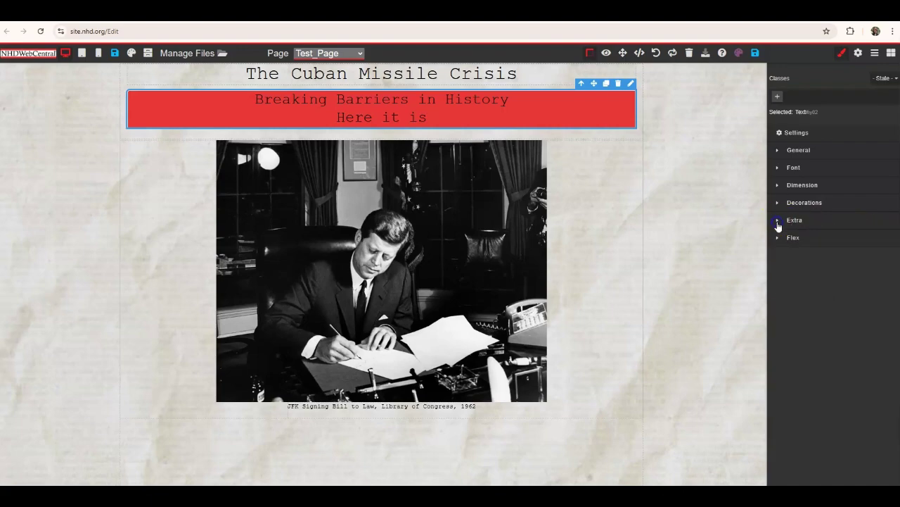
left_click(785, 239)
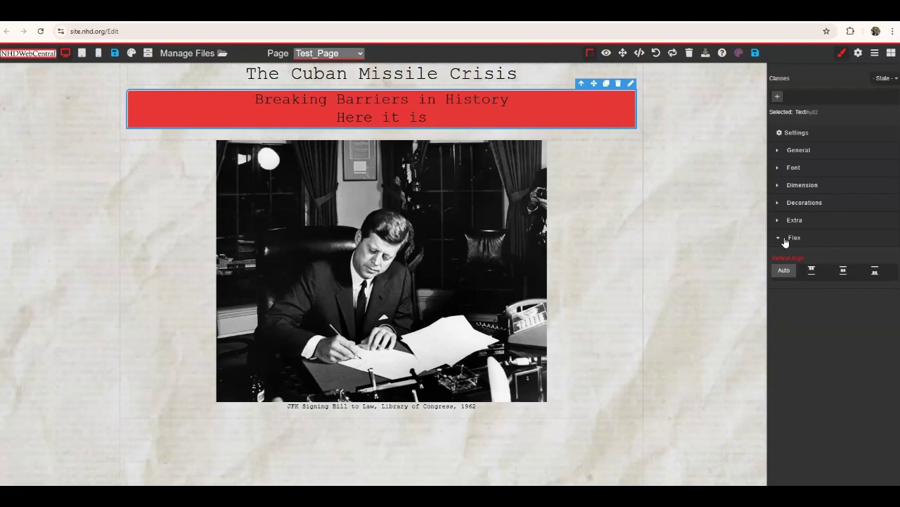
left_click(622, 255)
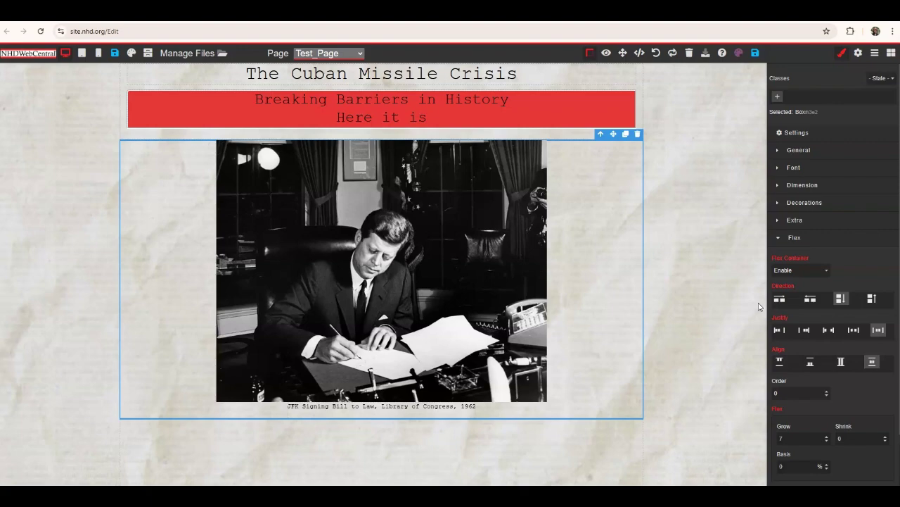
Step: Try the column reverse, row reverse and row flex directions for the image's box, ending on column
left_click(873, 298)
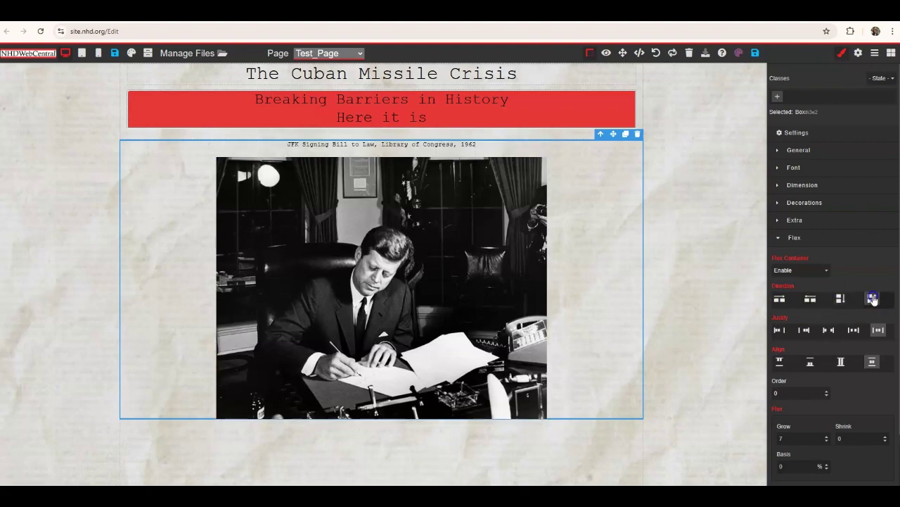
left_click(841, 298)
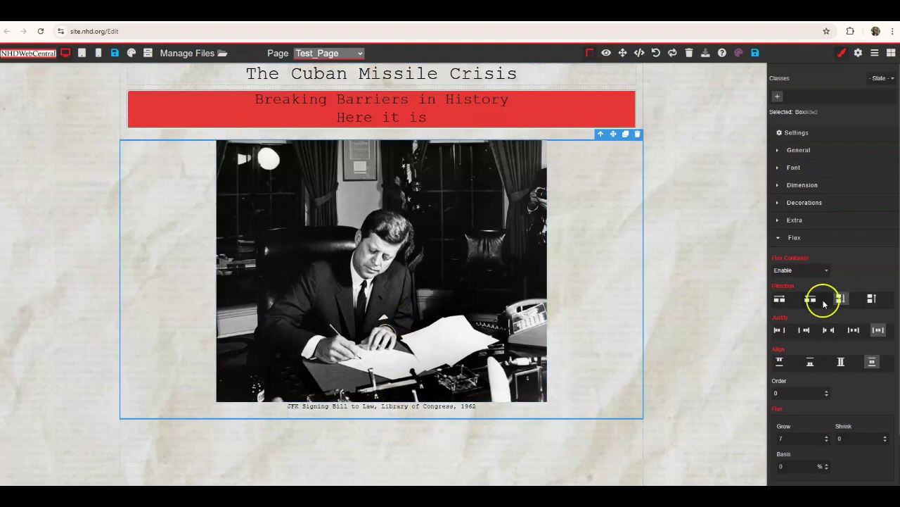
left_click(811, 299)
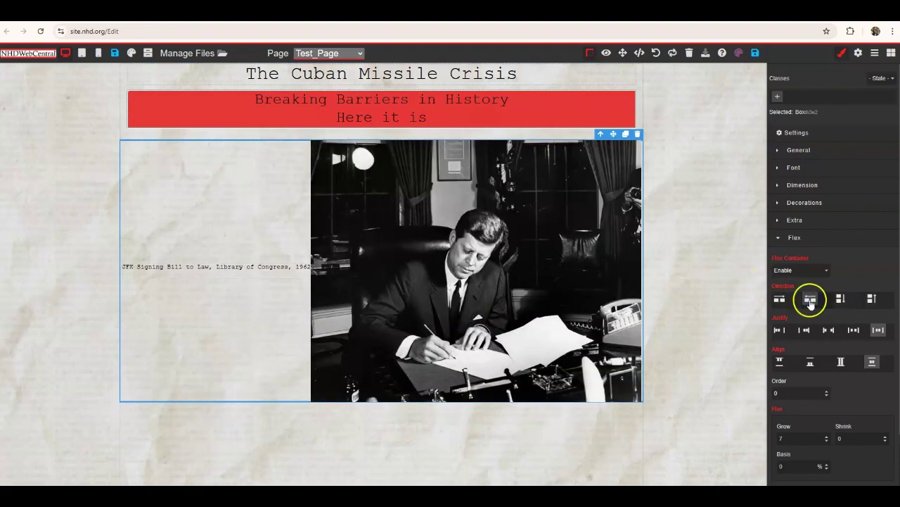
left_click(779, 299)
left_click(841, 299)
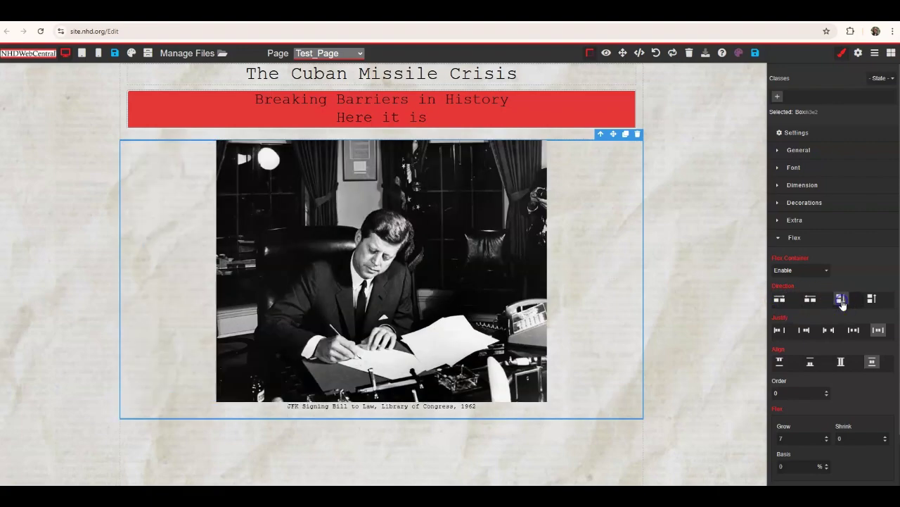
left_click(872, 299)
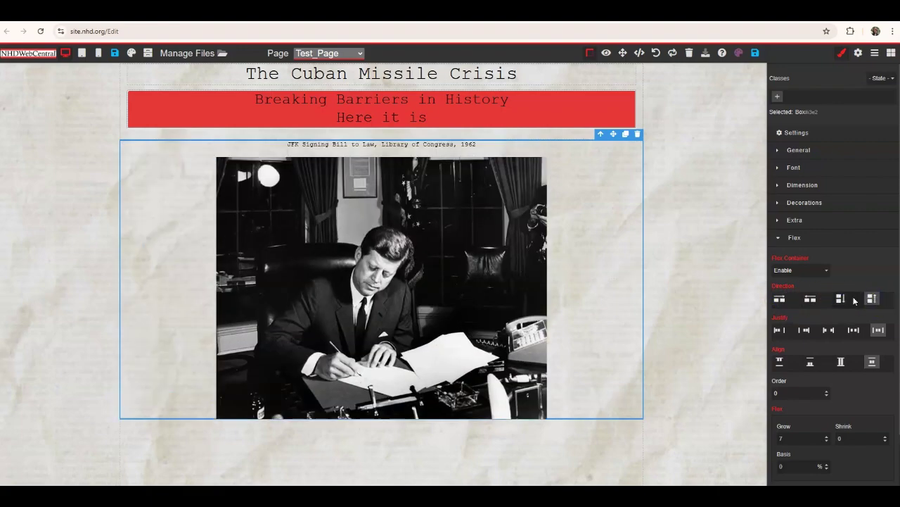
left_click(843, 299)
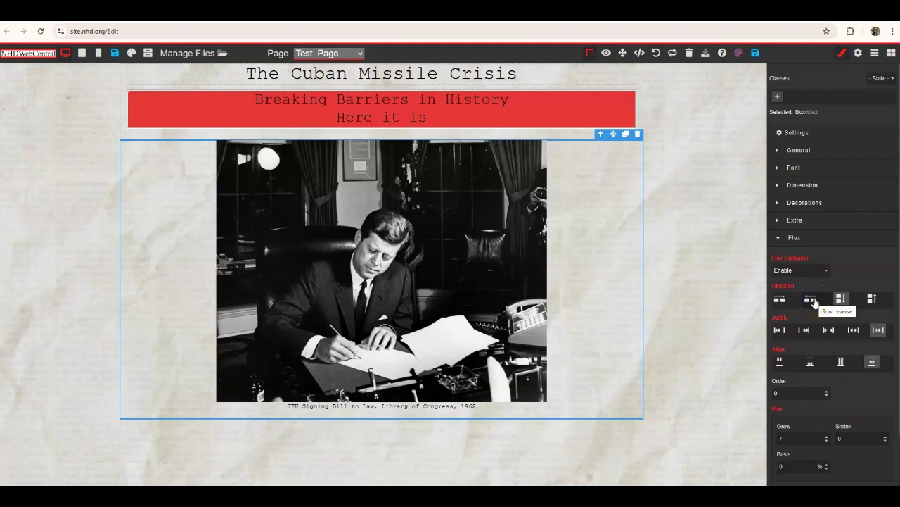
Step: Set the vertical alignment of the red text to top
left_click(589, 106)
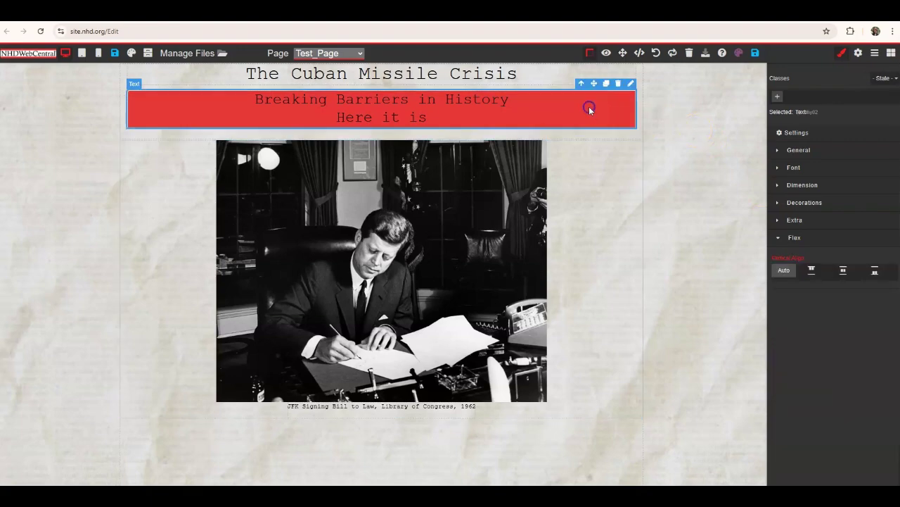
left_click(812, 273)
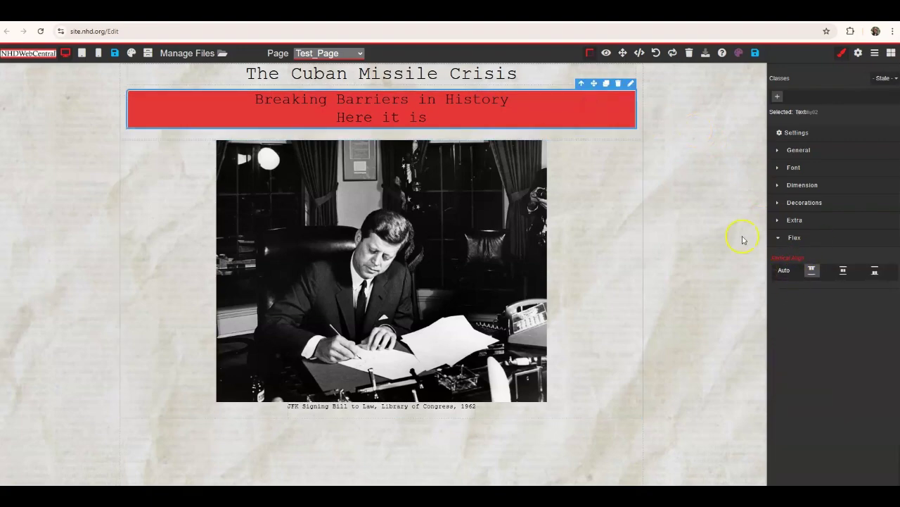
Step: Review the flex settings of the box around the JFK image and reselect the red text
left_click(610, 218)
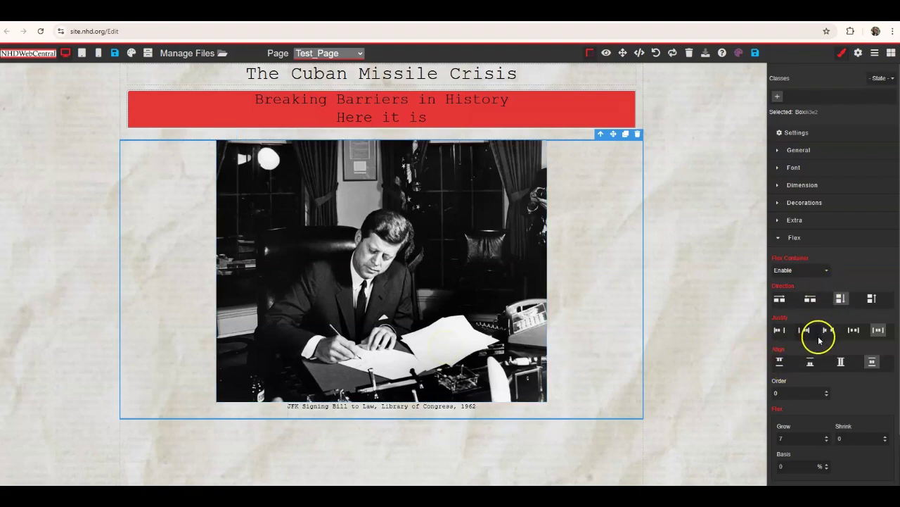
scroll(816, 389, "down", 1)
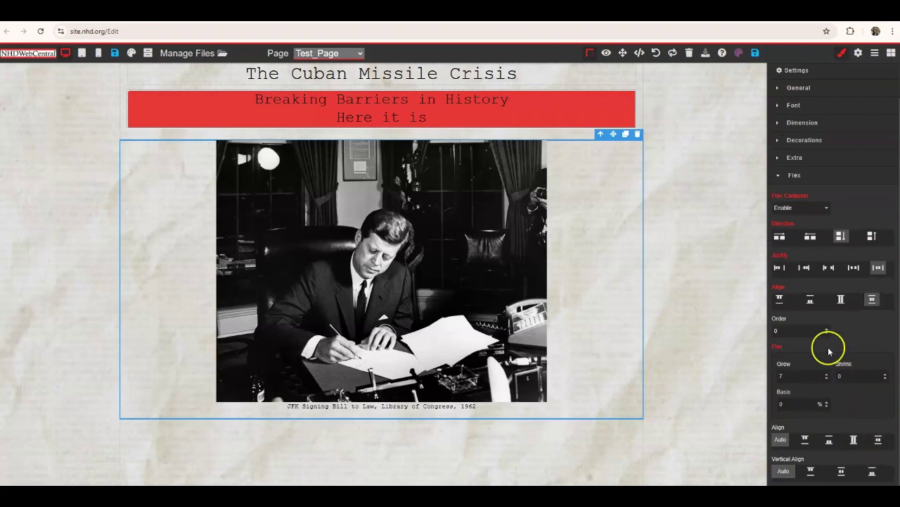
scroll(827, 344, "up", 1)
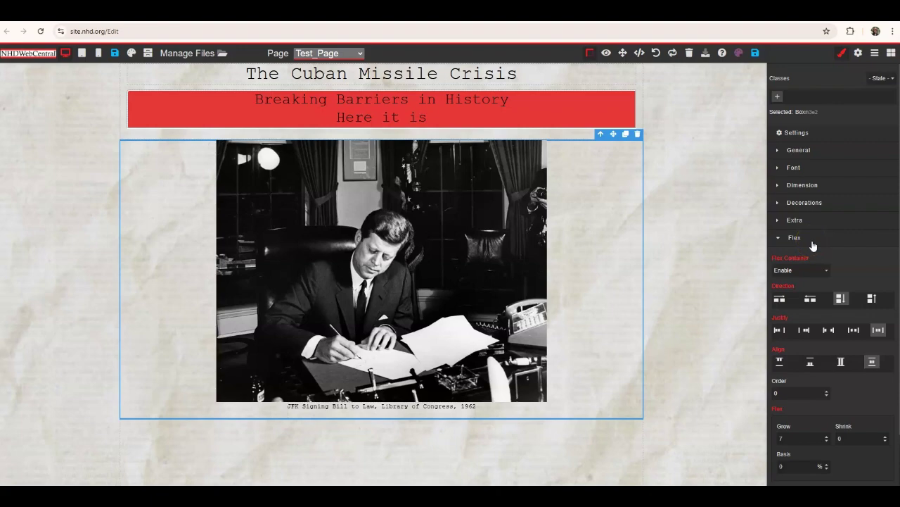
left_click(600, 113)
left_click(597, 114)
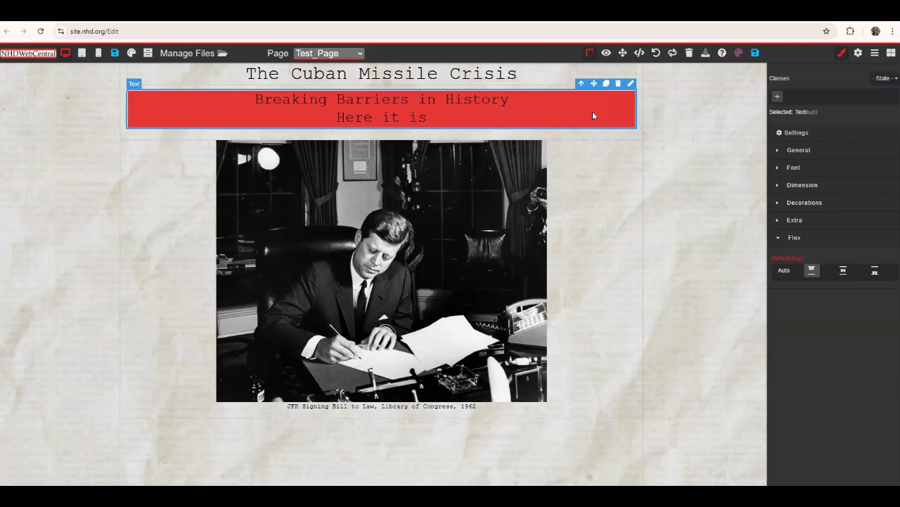
Step: Add a Section Header & Text block below the JFK image's box and an Image and Source Credit block between them
left_click(593, 185)
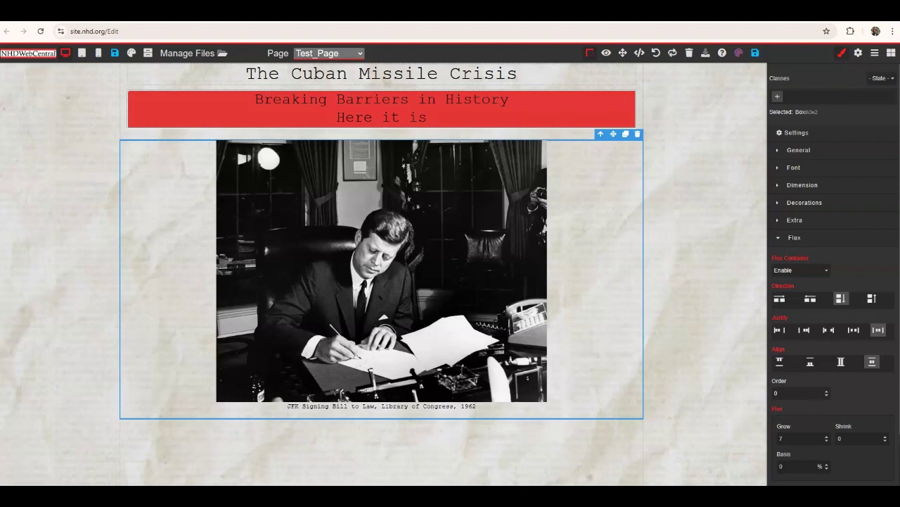
left_click(891, 53)
scroll(780, 136, "down", 2)
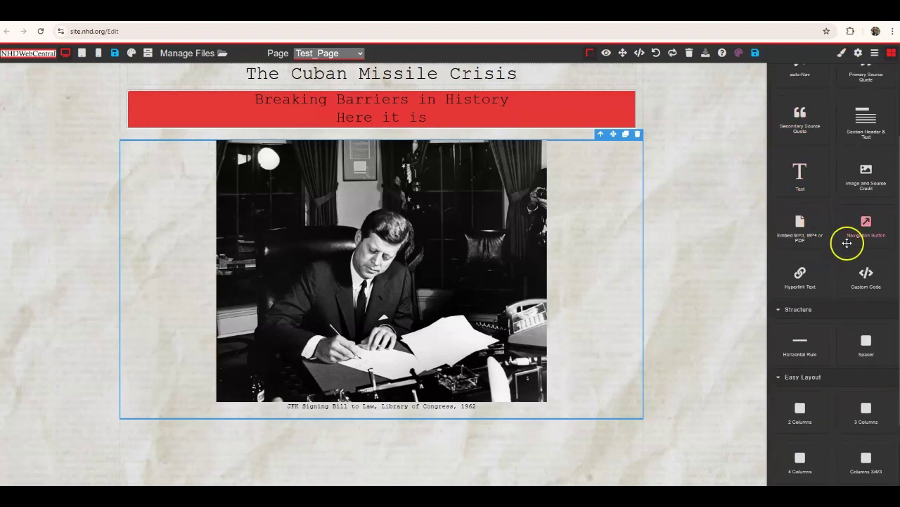
left_click_drag(866, 116, 392, 434)
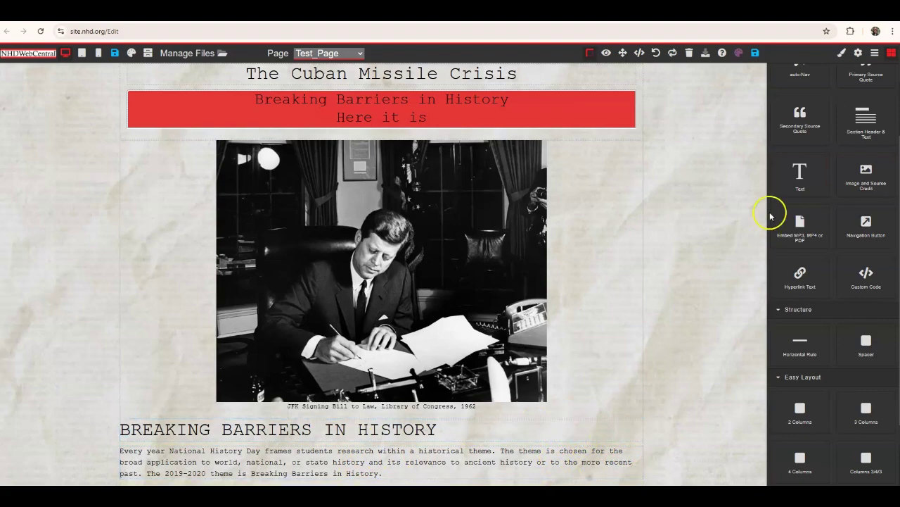
left_click_drag(867, 171, 506, 418)
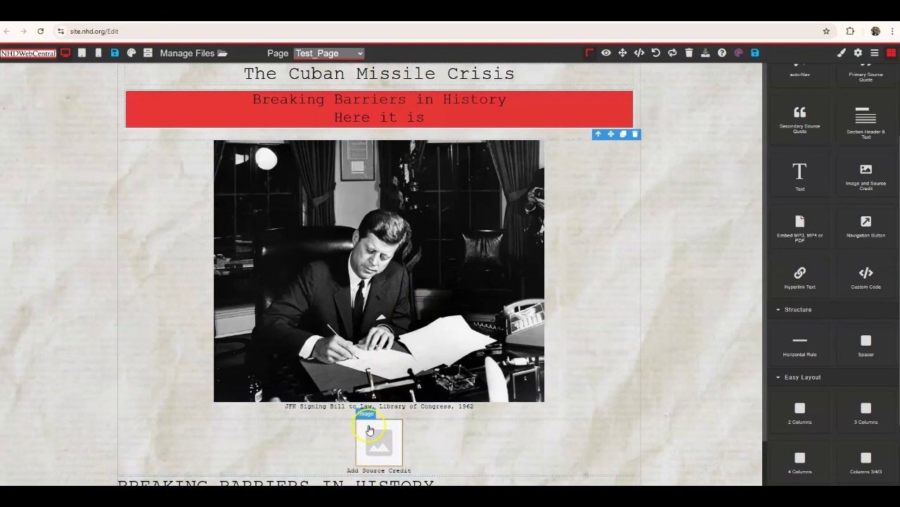
Step: Delete the empty image box, the section heading and its paragraph below the JFK image
left_click(569, 431)
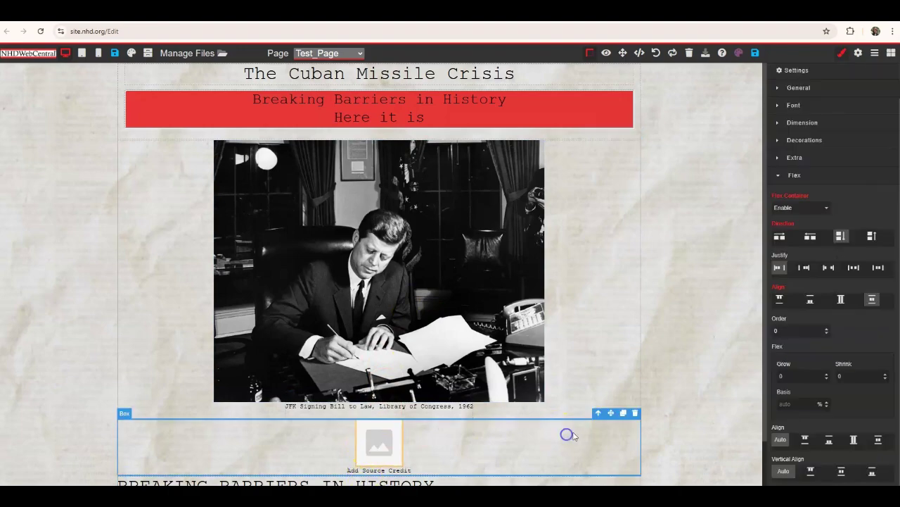
left_click(635, 415)
left_click(605, 430)
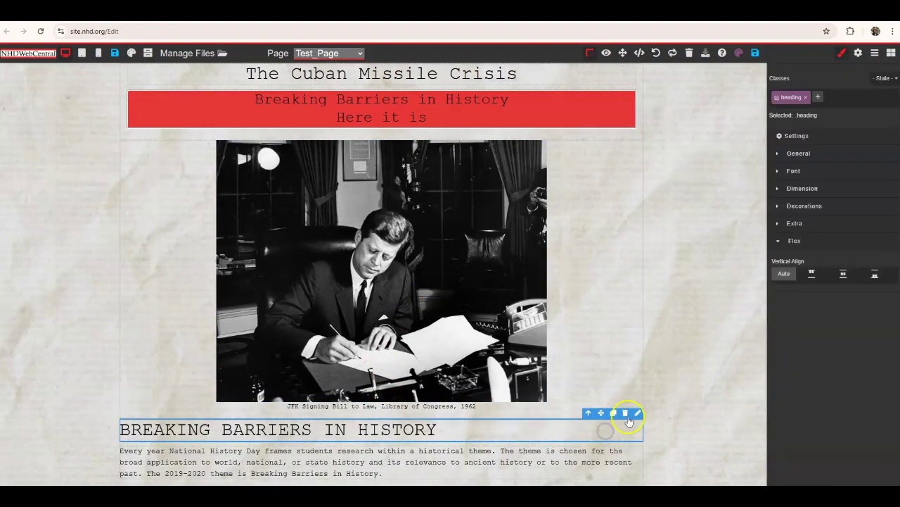
left_click(625, 413)
left_click(618, 436)
left_click(625, 412)
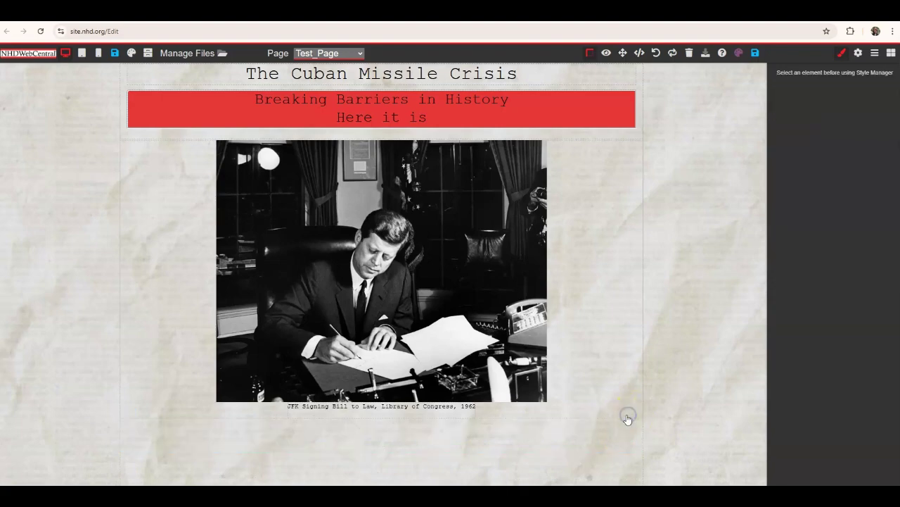
Step: Select the box around the JFK image, collapse its flex settings and briefly check its general settings
left_click(567, 179)
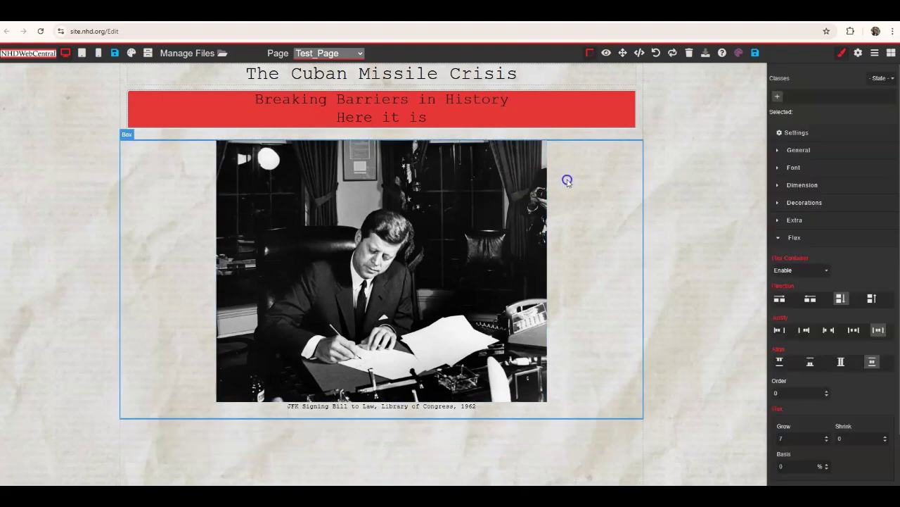
left_click(805, 243)
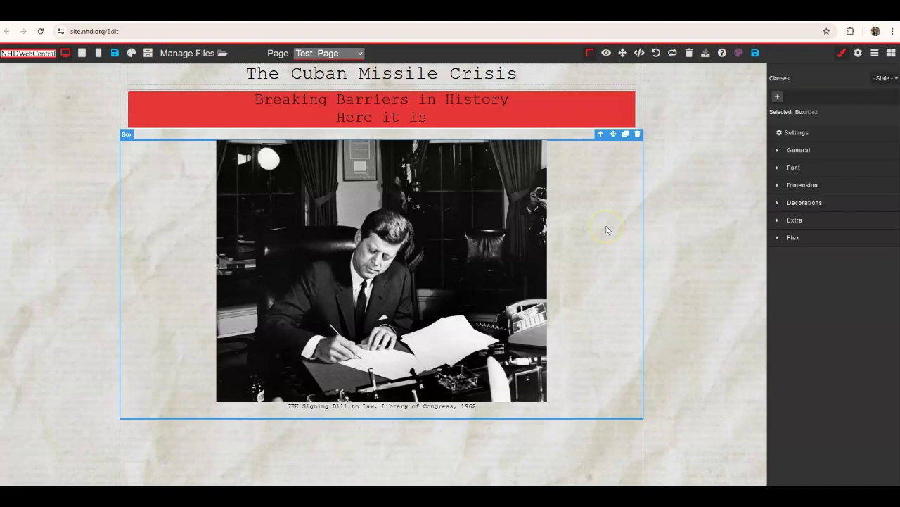
left_click(805, 135)
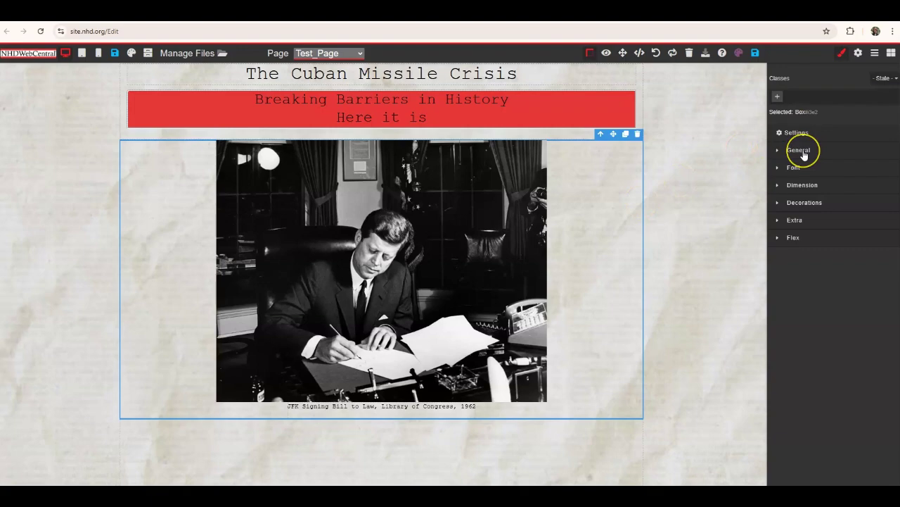
left_click(802, 151)
left_click(802, 151)
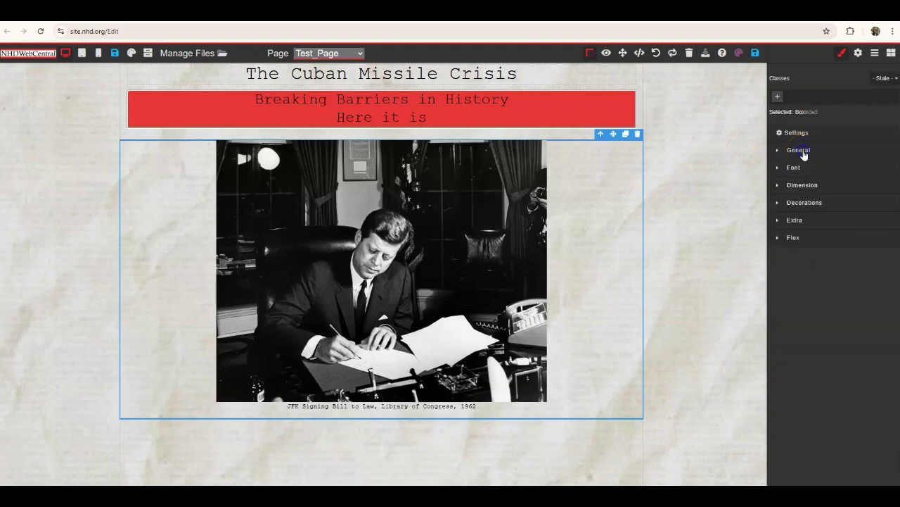